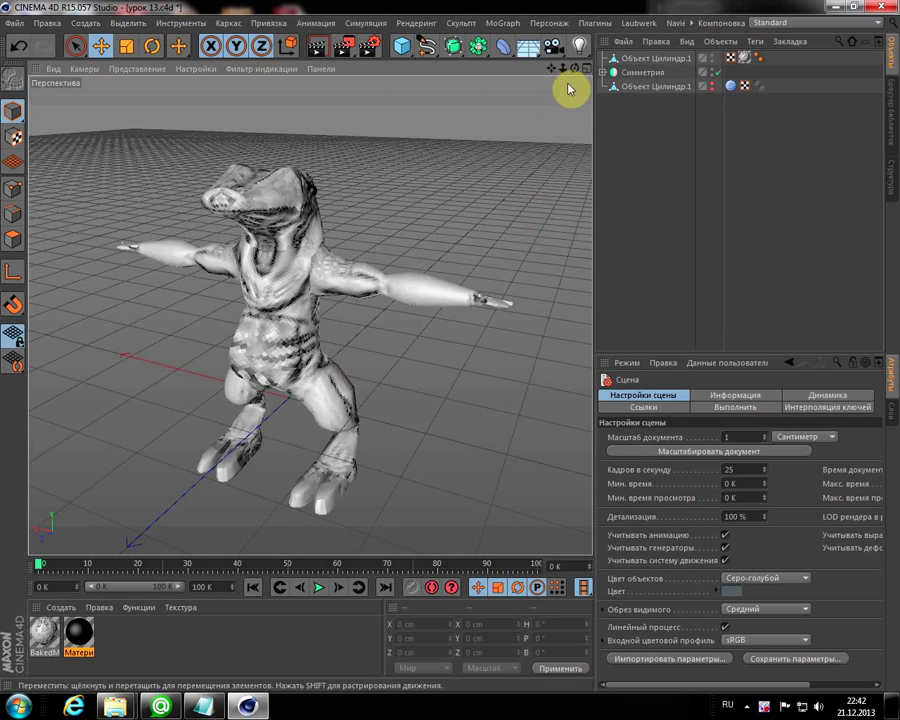
Orbit around the creature and select the first Объект Цилиндр.1 mesh in the Object Manager.
{"action": "left_click_drag", "start_coordinate": [575, 69], "coordinate": [530, 66]}
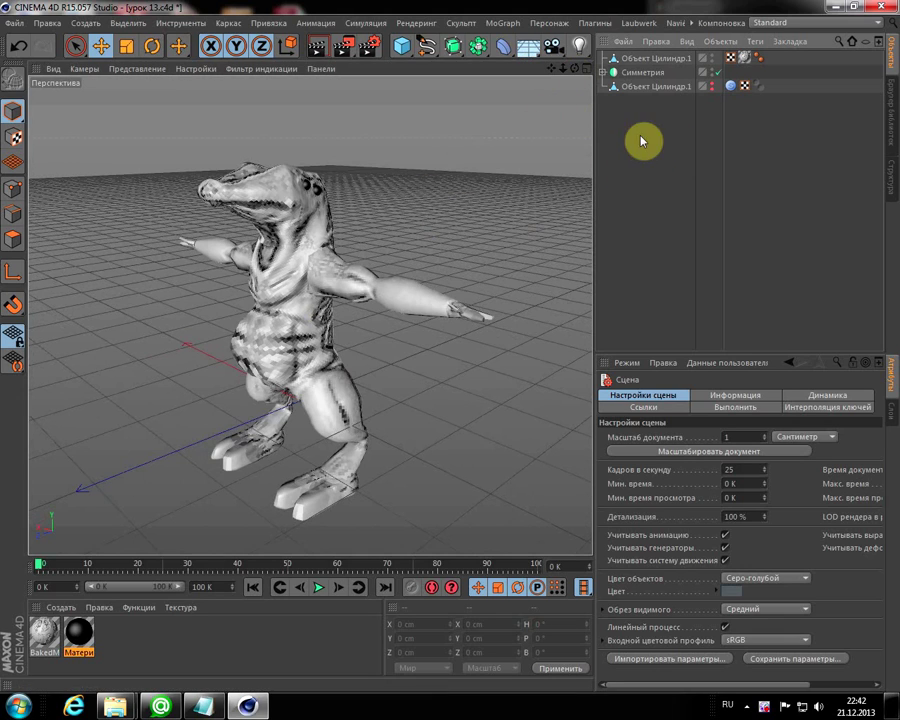
{"action": "left_click", "coordinate": [615, 60]}
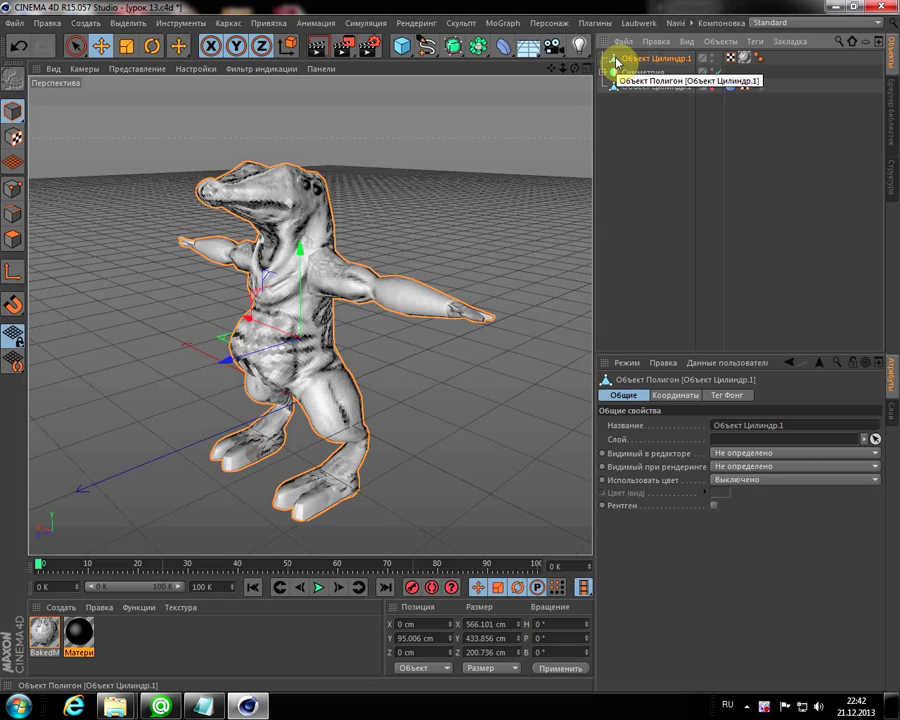
Delete the patterned creature copy and the BakedMaterial.
{"action": "key", "text": "Delete"}
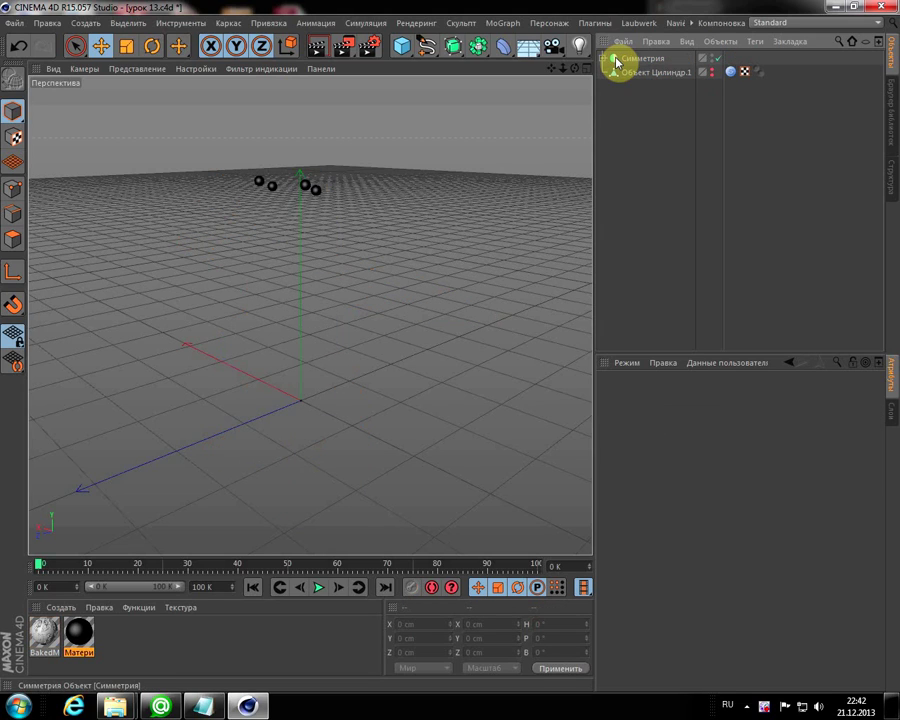
{"action": "left_click", "coordinate": [40, 636]}
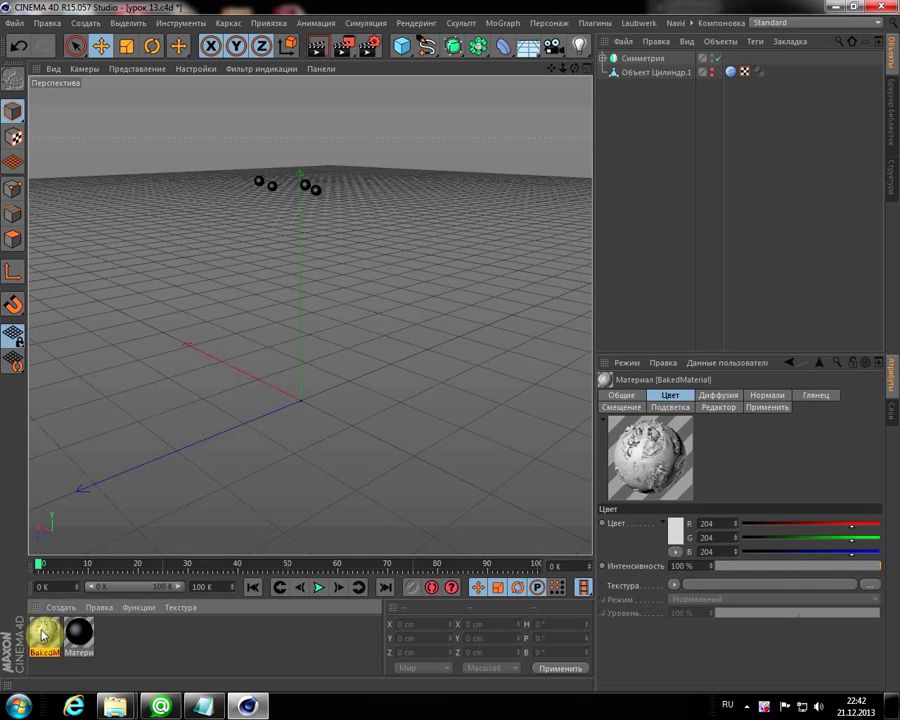
{"action": "key", "text": "Delete"}
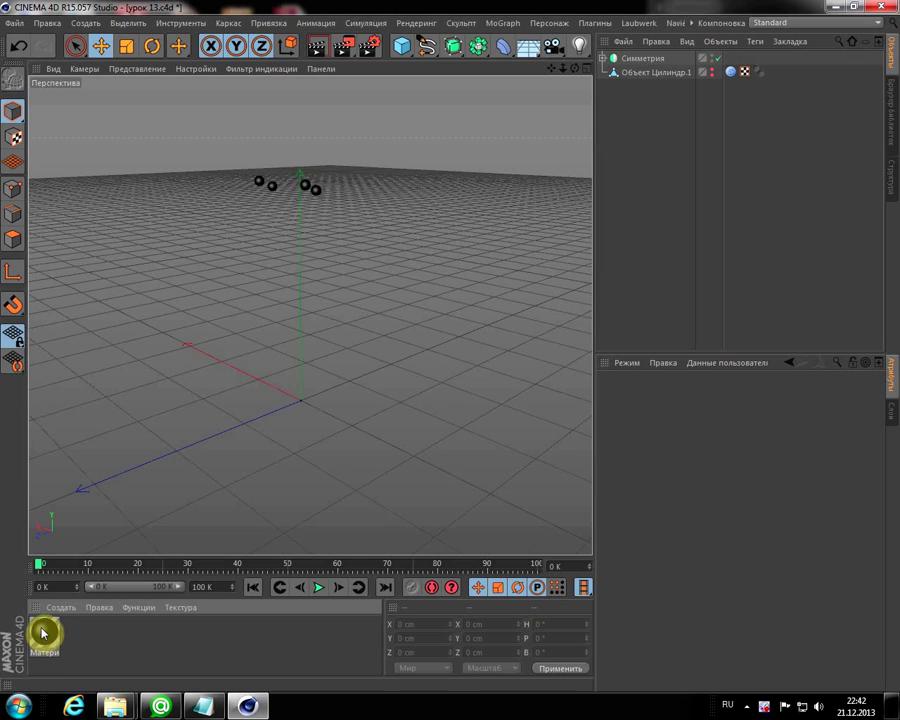
Unhide the sculpted creature mesh, orbit to view it, and select it.
{"action": "left_click", "coordinate": [713, 74]}
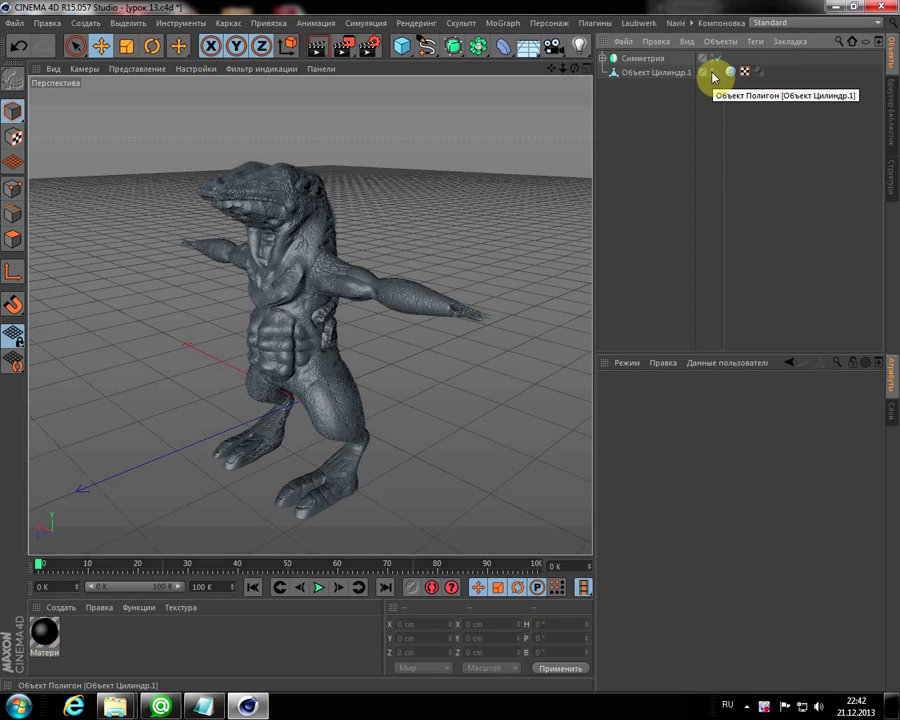
{"action": "mouse_move", "coordinate": [558, 69]}
{"action": "left_mouse_down"}
{"action": "mouse_move", "coordinate": [568, 108]}
{"action": "mouse_move", "coordinate": [583, 107]}
{"action": "mouse_move", "coordinate": [582, 80]}
{"action": "left_mouse_up"}
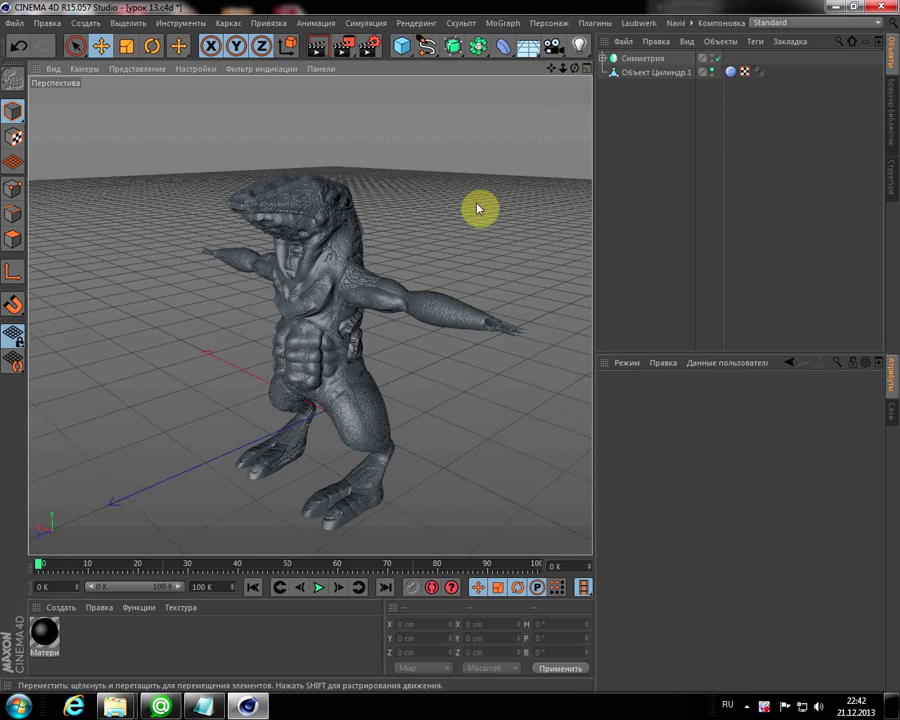
{"action": "scroll", "coordinate": [476, 208], "scroll_direction": "up", "scroll_amount": 2}
{"action": "left_click", "coordinate": [638, 73]}
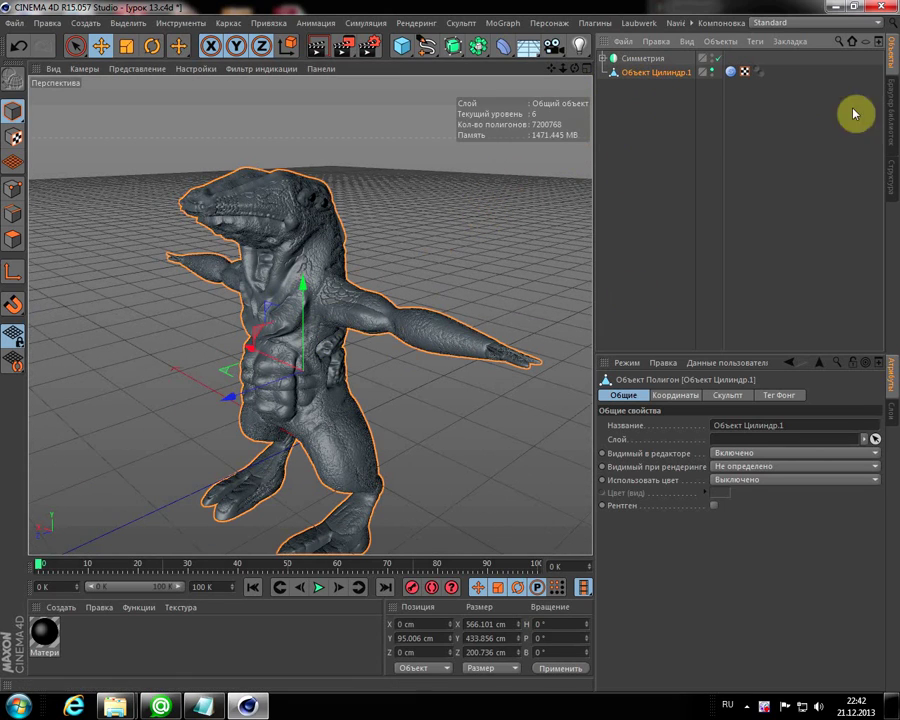
Switch to the BP UV Edit layout, activate the Move tool and select the creature mesh.
{"action": "left_click", "coordinate": [786, 26]}
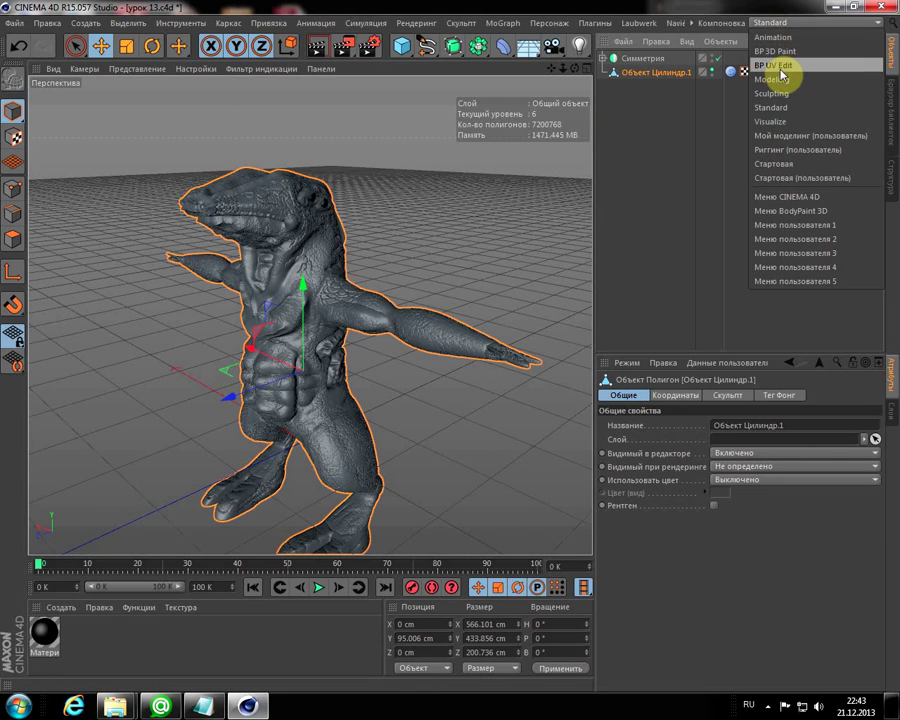
{"action": "left_click", "coordinate": [781, 72]}
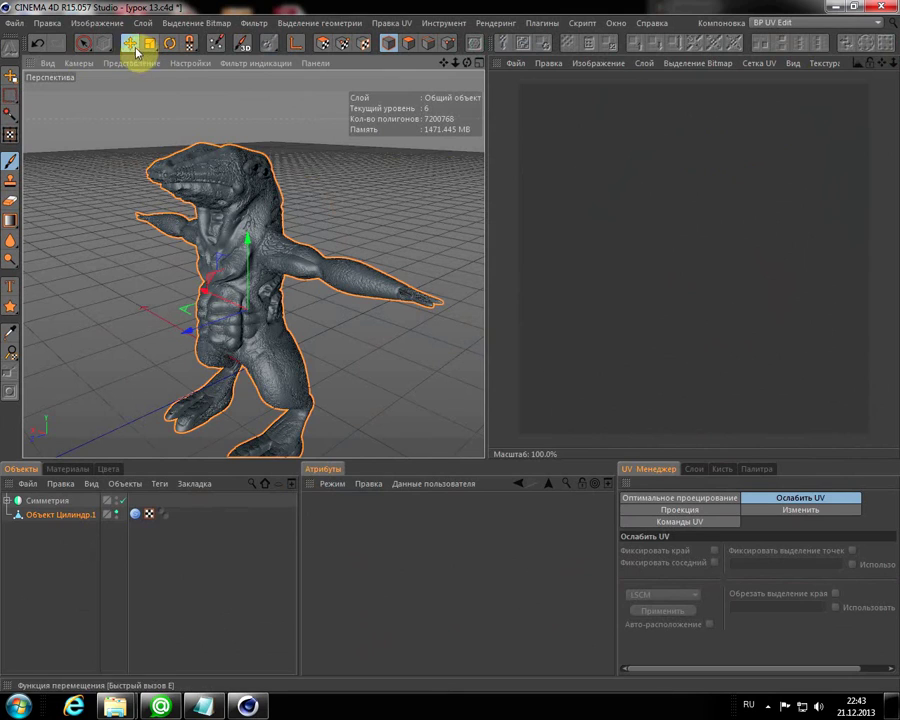
{"action": "left_click", "coordinate": [129, 43]}
{"action": "left_click", "coordinate": [249, 222]}
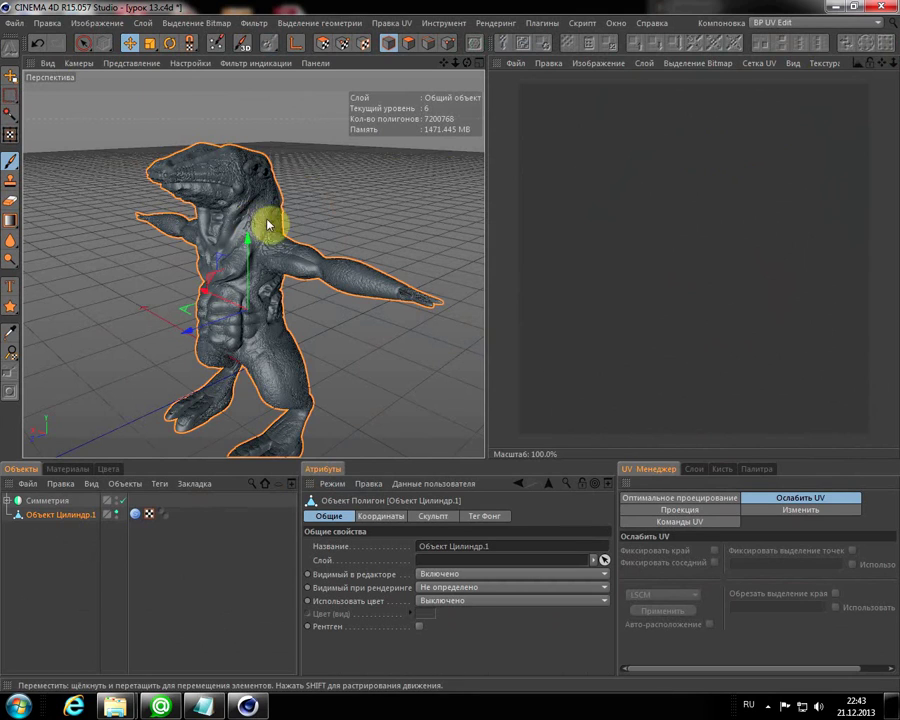
Show the UV mesh in the texture view and zoom around to inspect the creature's UV islands.
{"action": "left_click", "coordinate": [751, 64]}
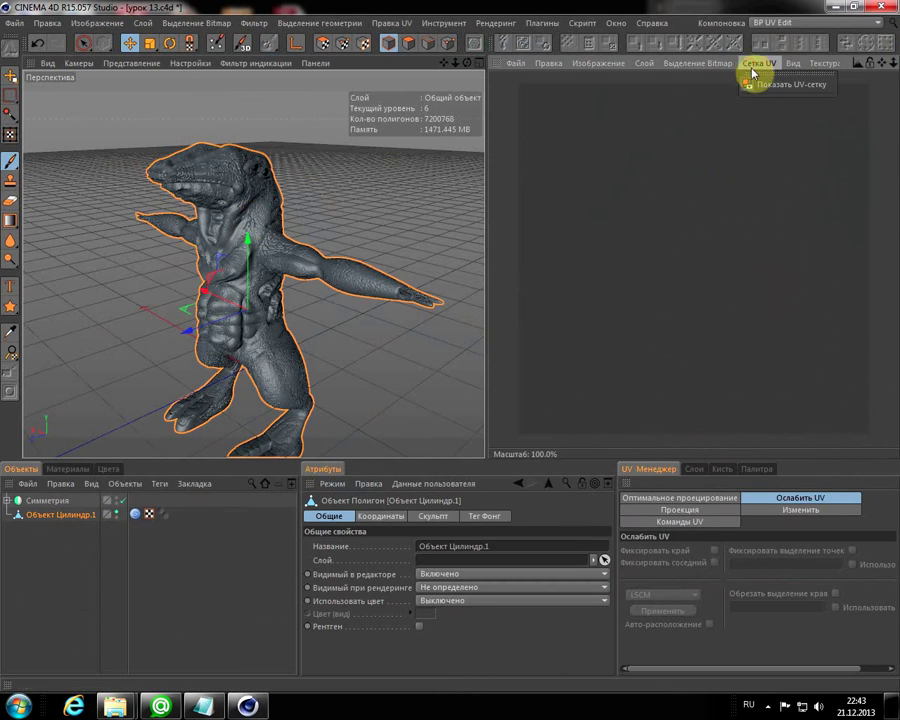
{"action": "left_click", "coordinate": [763, 88]}
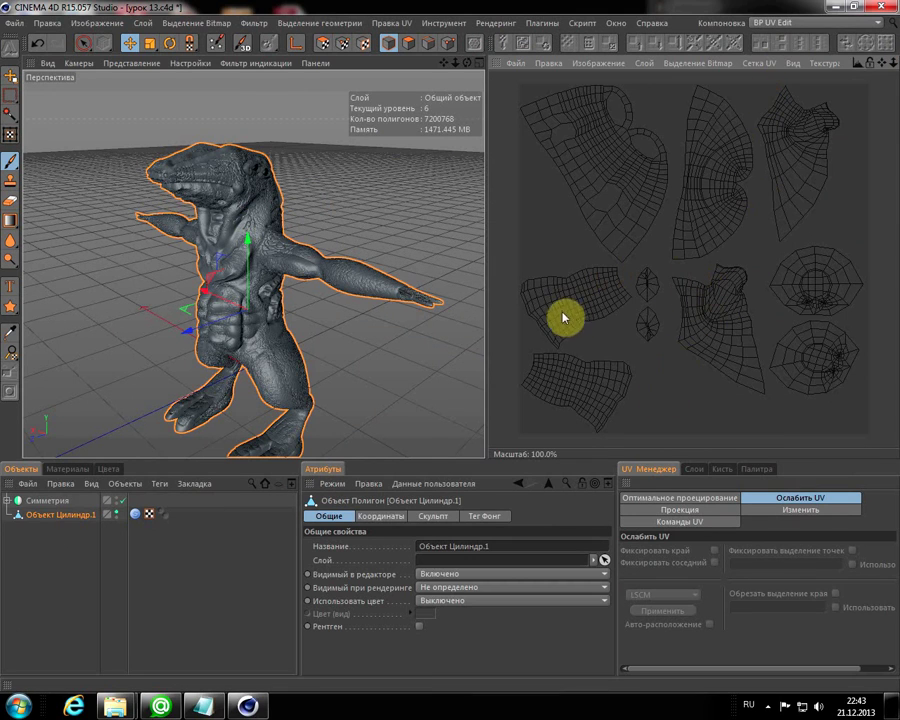
{"action": "scroll", "coordinate": [787, 329], "scroll_direction": "up", "scroll_amount": 3}
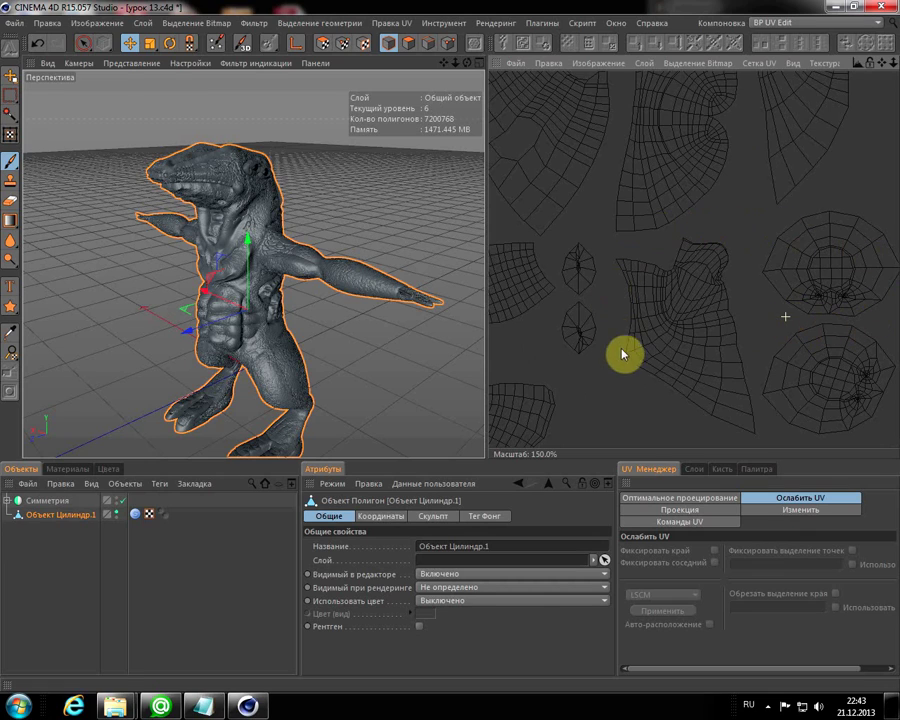
{"action": "scroll", "coordinate": [538, 336], "scroll_direction": "down", "scroll_amount": 1}
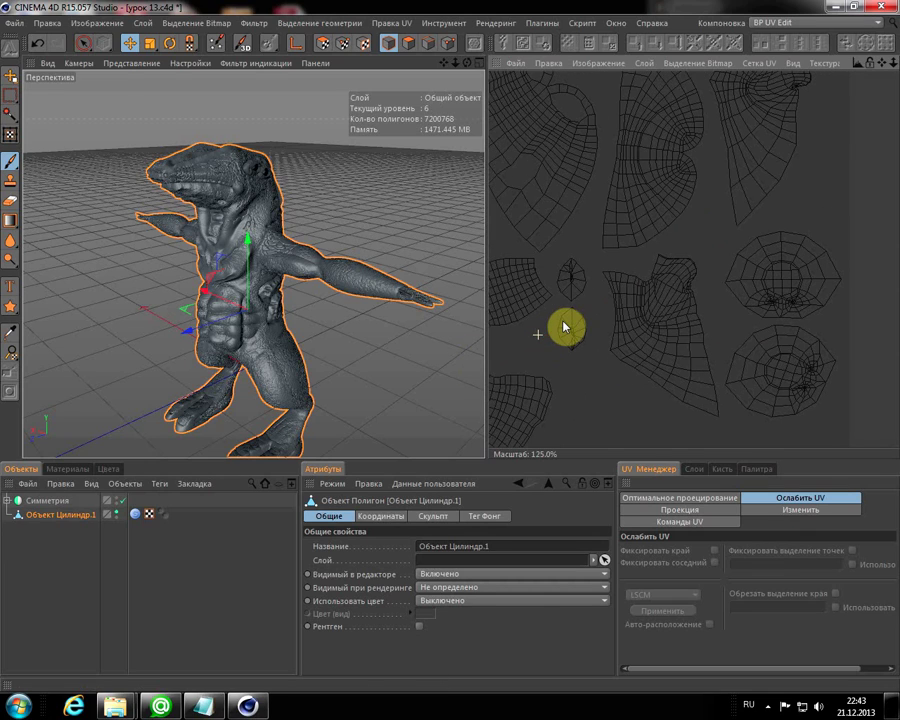
{"action": "scroll", "coordinate": [565, 346], "scroll_direction": "up", "scroll_amount": 2}
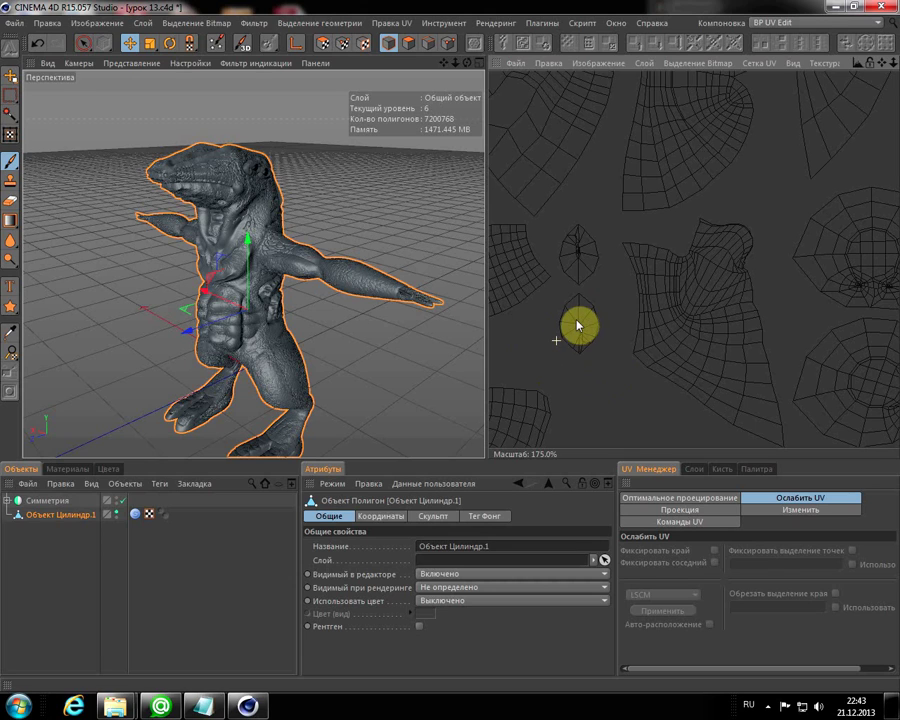
{"action": "scroll", "coordinate": [577, 322], "scroll_direction": "up", "scroll_amount": 2}
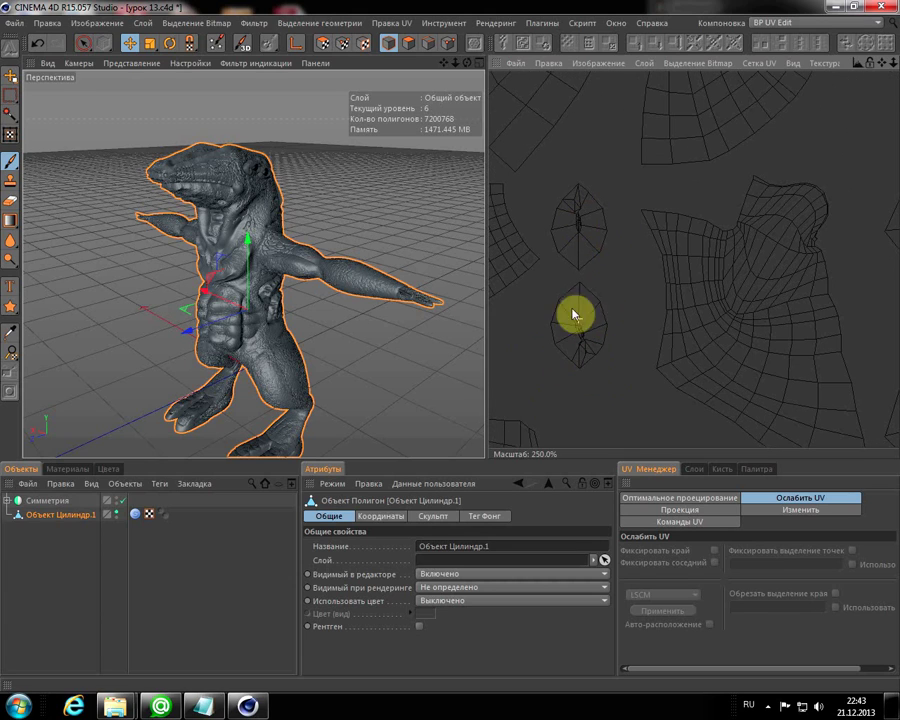
{"action": "scroll", "coordinate": [578, 334], "scroll_direction": "down", "scroll_amount": 3}
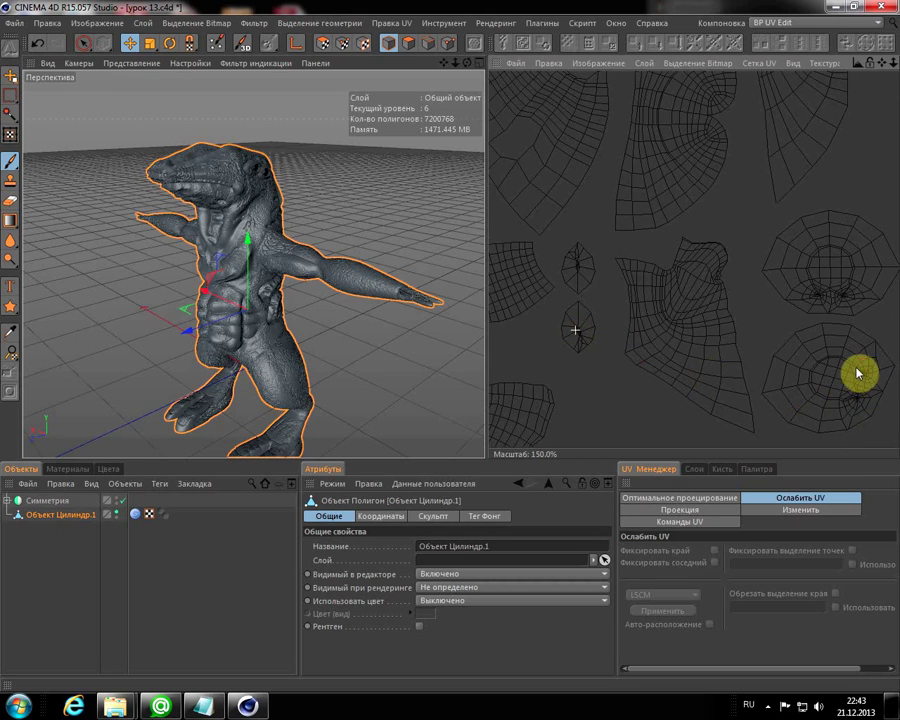
{"action": "scroll", "coordinate": [855, 372], "scroll_direction": "down", "scroll_amount": 2}
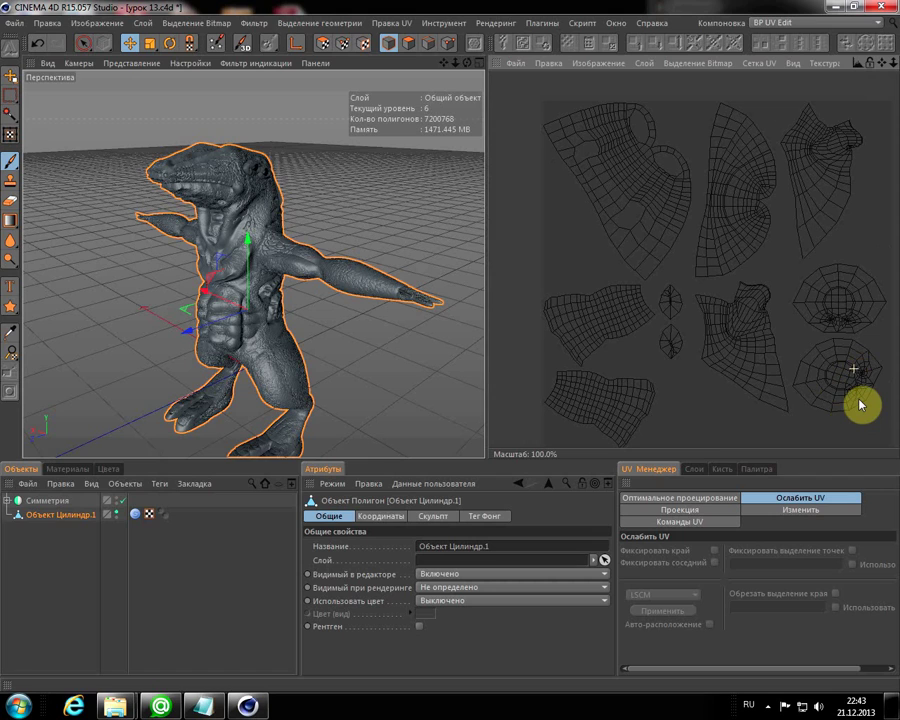
{"action": "scroll", "coordinate": [860, 402], "scroll_direction": "up", "scroll_amount": 3}
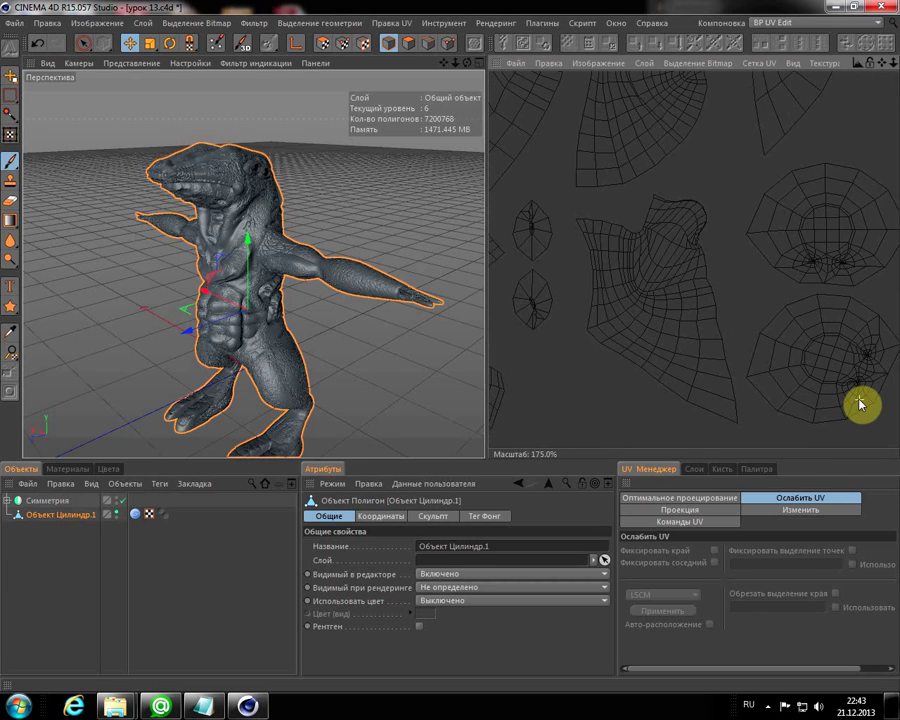
{"action": "scroll", "coordinate": [856, 387], "scroll_direction": "down", "scroll_amount": 1}
{"action": "scroll", "coordinate": [857, 388], "scroll_direction": "down", "scroll_amount": 1}
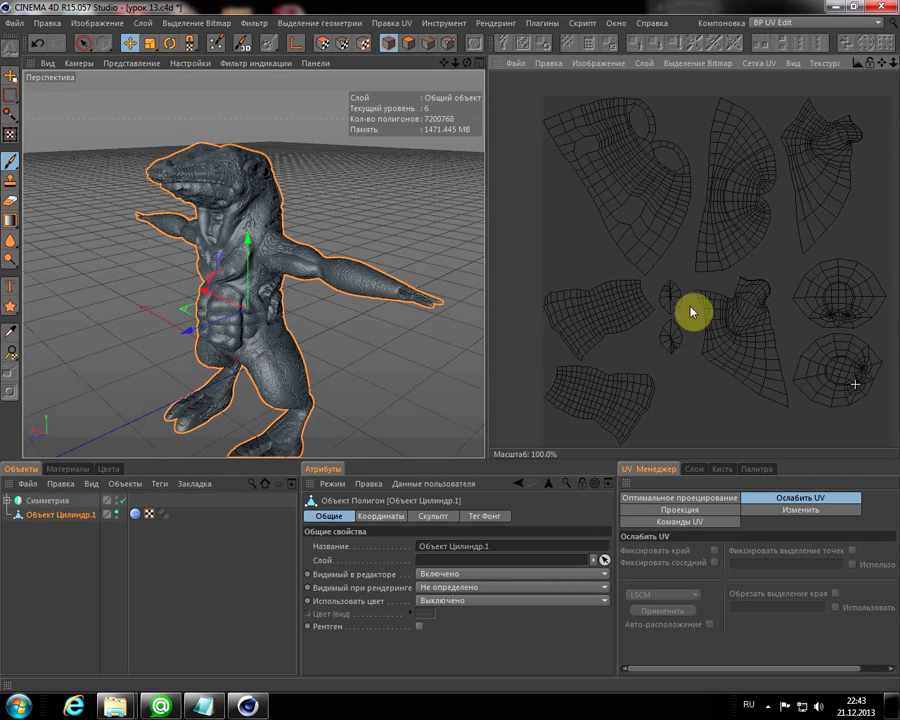
Create a new 1024×1024 texture and add a layer generated from the UV mesh.
{"action": "left_click", "coordinate": [516, 62]}
{"action": "left_click", "coordinate": [526, 86]}
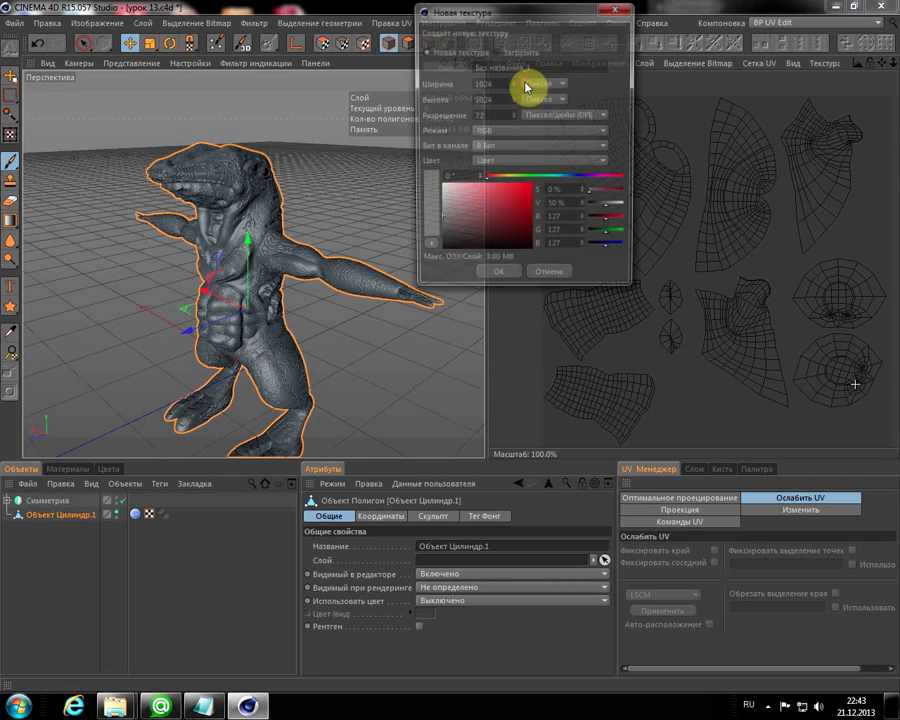
{"action": "left_click", "coordinate": [505, 280]}
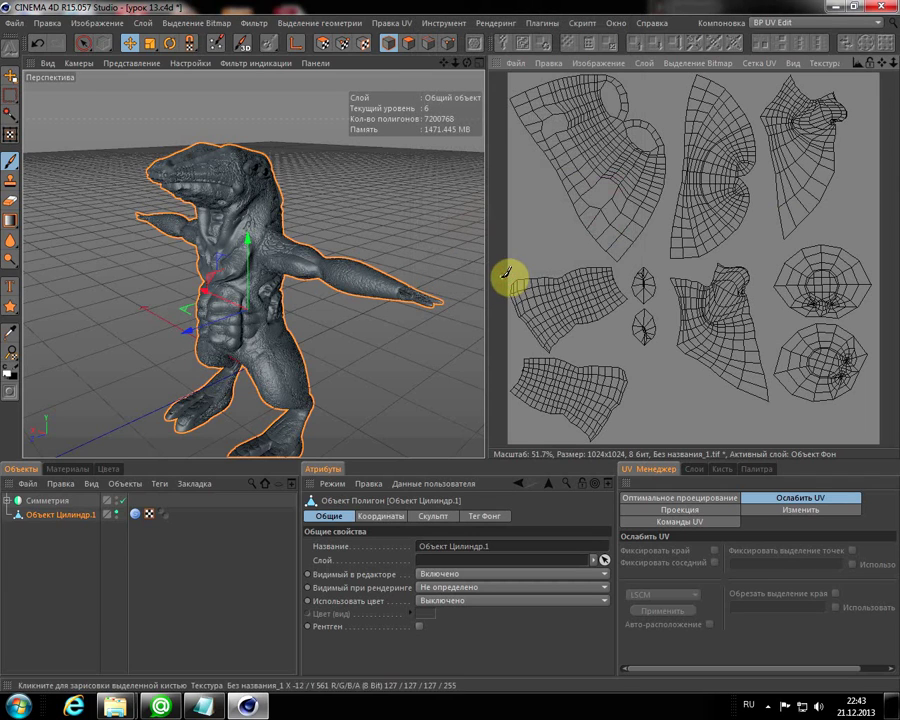
{"action": "left_click", "coordinate": [644, 63]}
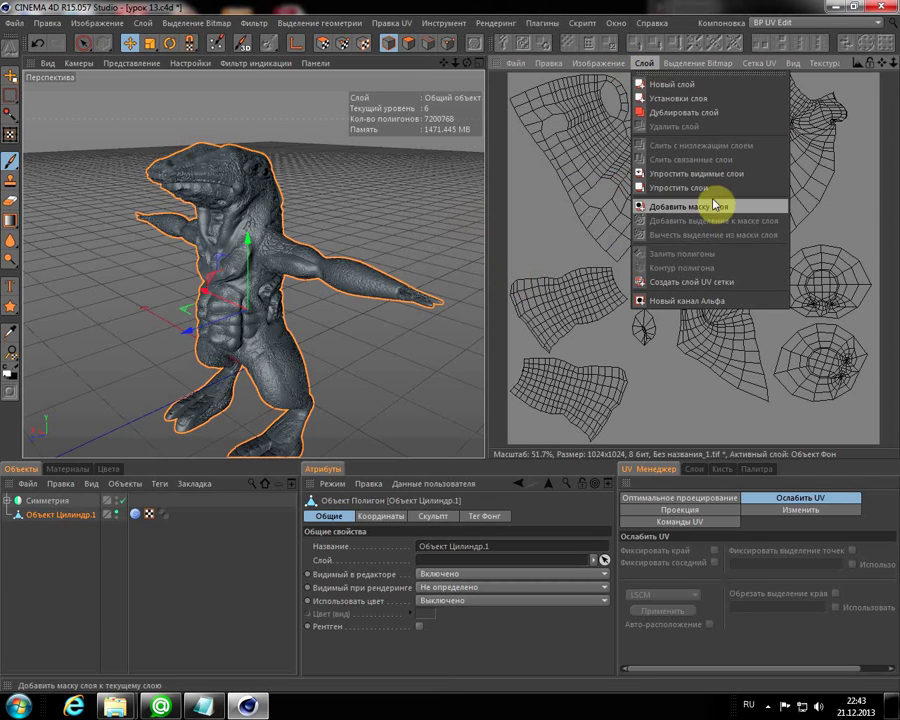
{"action": "left_click", "coordinate": [692, 286]}
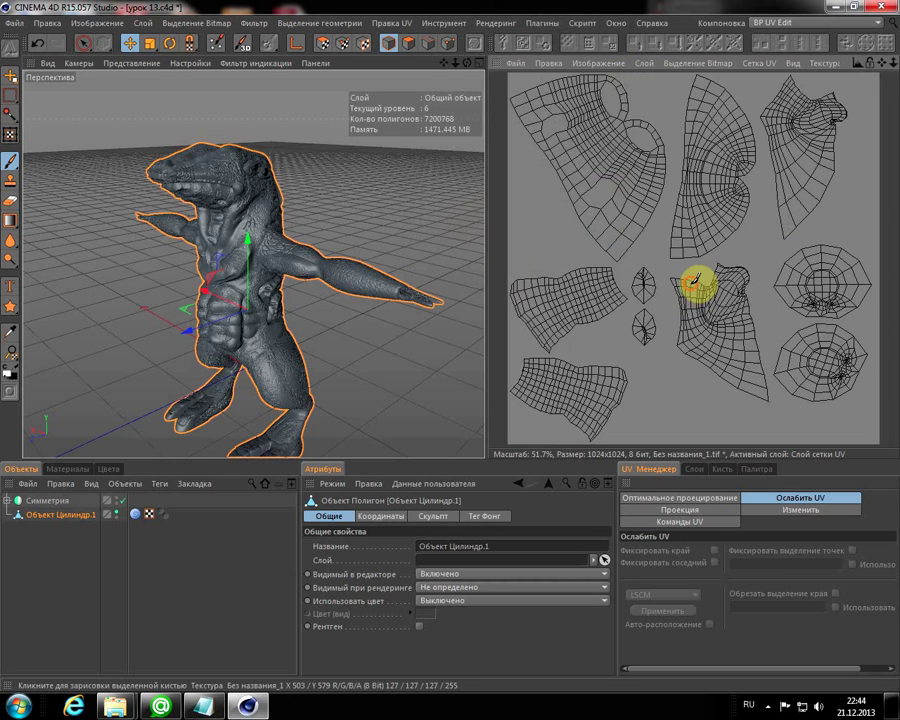
Save the texture as a layered TIFF named UV.
{"action": "left_click", "coordinate": [514, 64]}
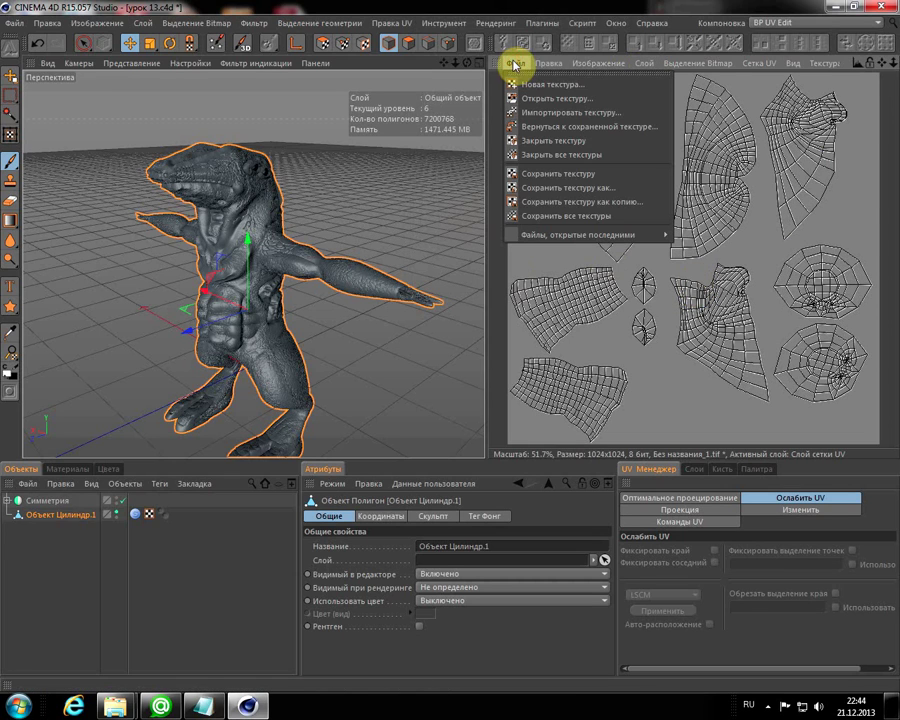
{"action": "left_click", "coordinate": [538, 188]}
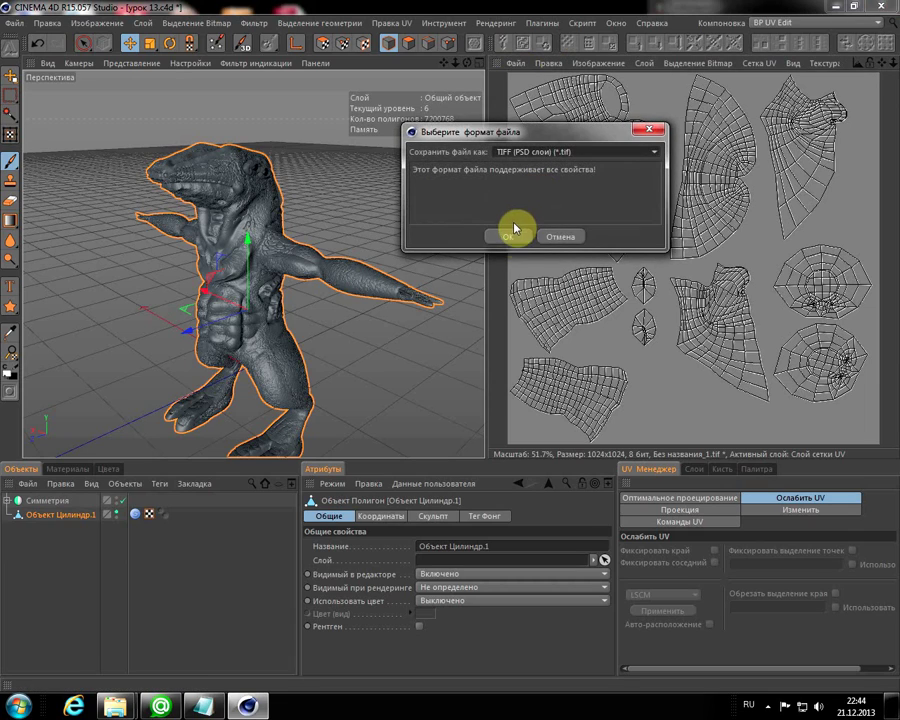
{"action": "left_click", "coordinate": [514, 236]}
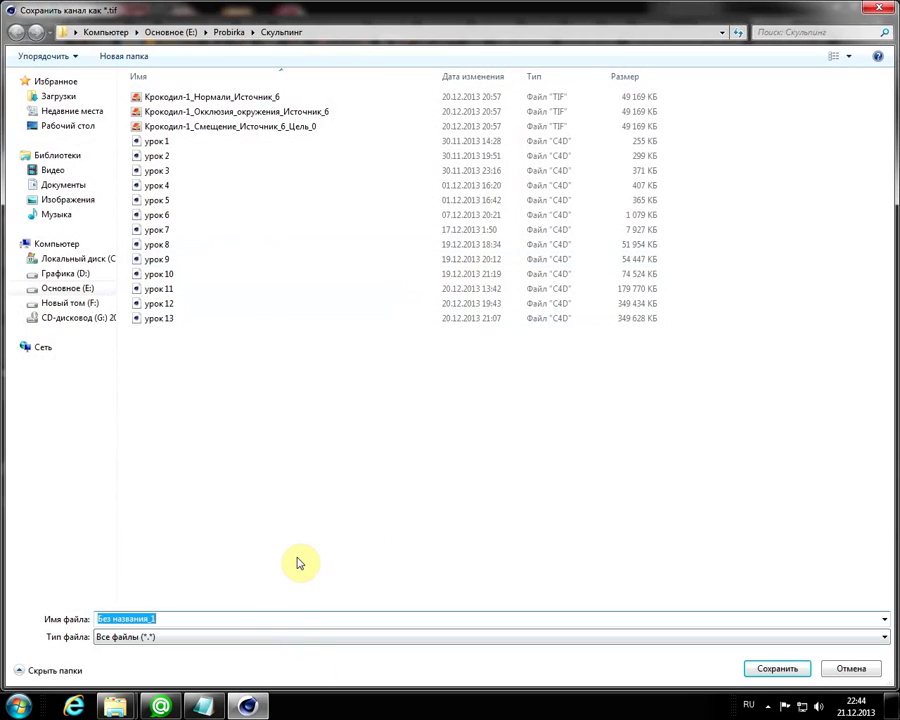
{"action": "key", "text": "BackSpace"}
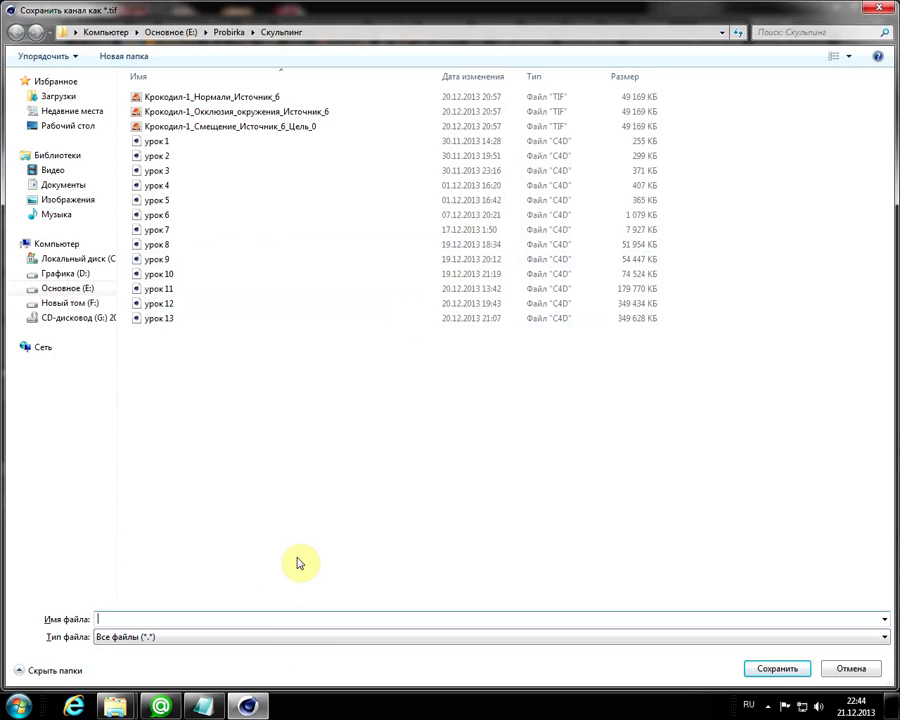
{"action": "type", "text": "UV"}
{"action": "left_click", "coordinate": [777, 668]}
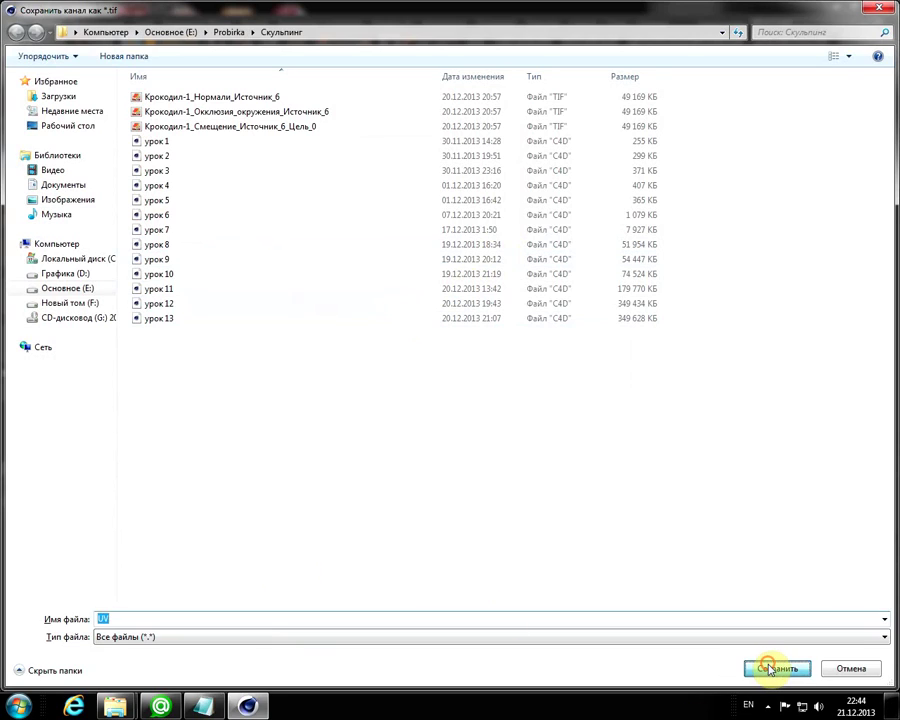
{"action": "left_click", "coordinate": [810, 22]}
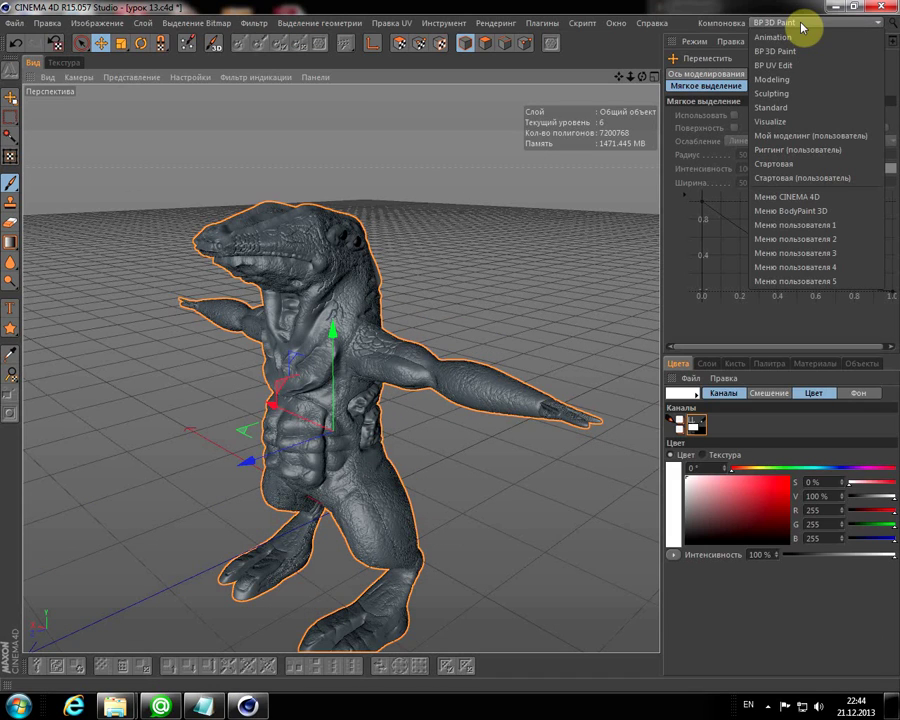
Switch to the Sculpting layout and lower the crocodile's sculpt level to 3.
{"action": "left_click", "coordinate": [772, 93]}
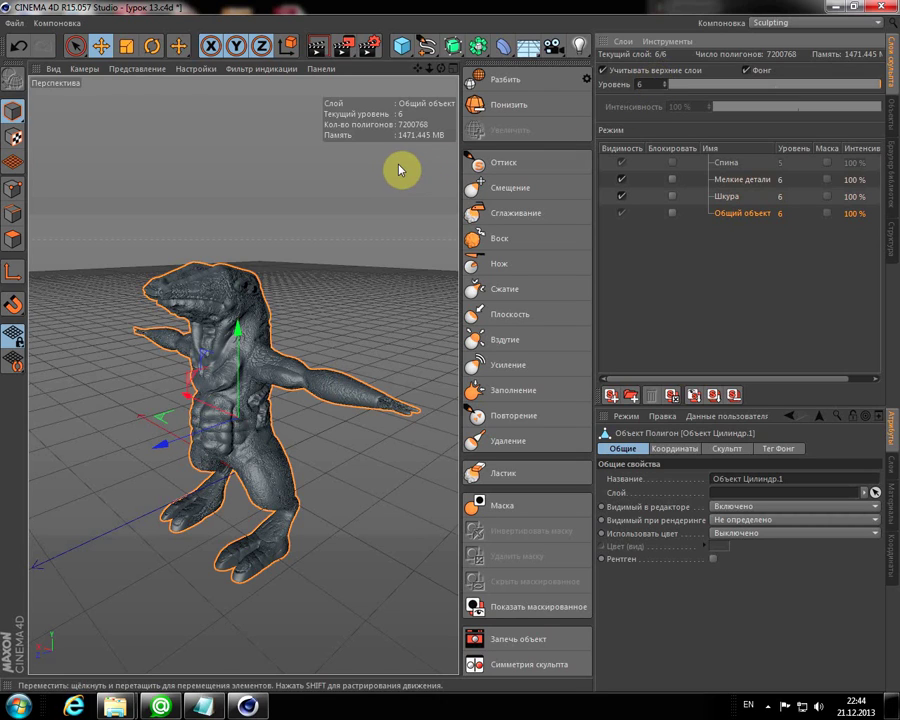
{"action": "left_click_drag", "start_coordinate": [402, 168], "coordinate": [396, 167], "text": "alt"}
{"action": "type", "text": "3"}
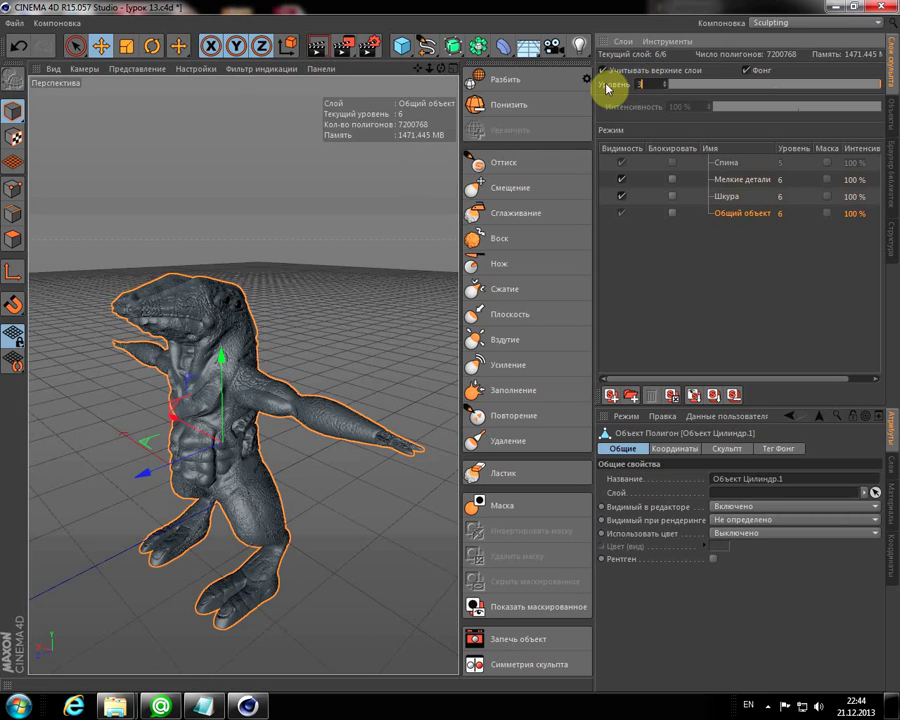
{"action": "key", "text": "Return"}
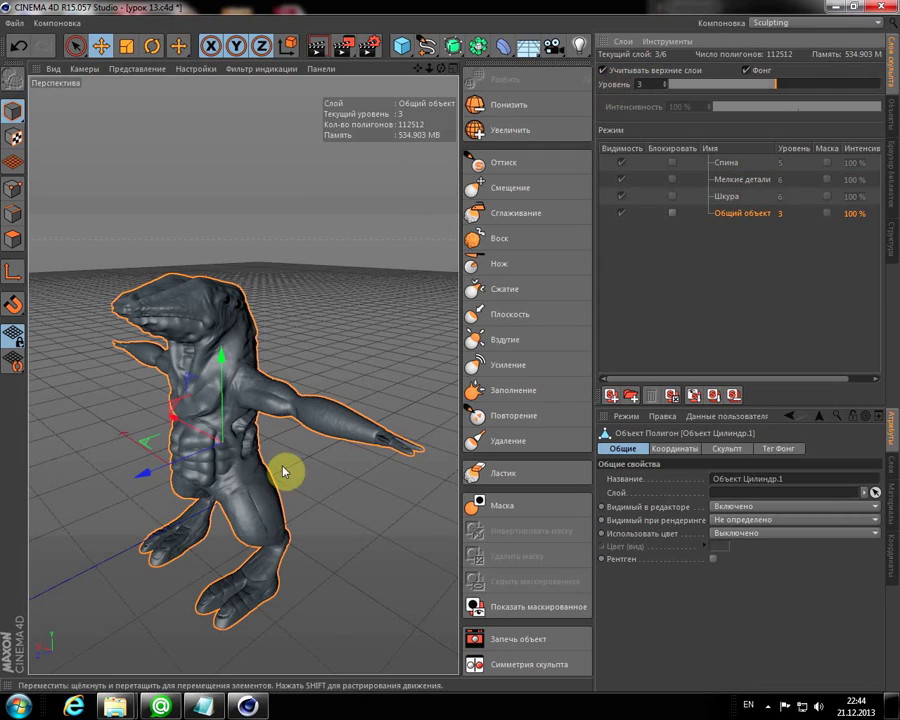
In the BP 3D Paint layout, start the BodyPaint 3D Setup Wizard excluding the Симметрия object.
{"action": "left_click", "coordinate": [793, 21]}
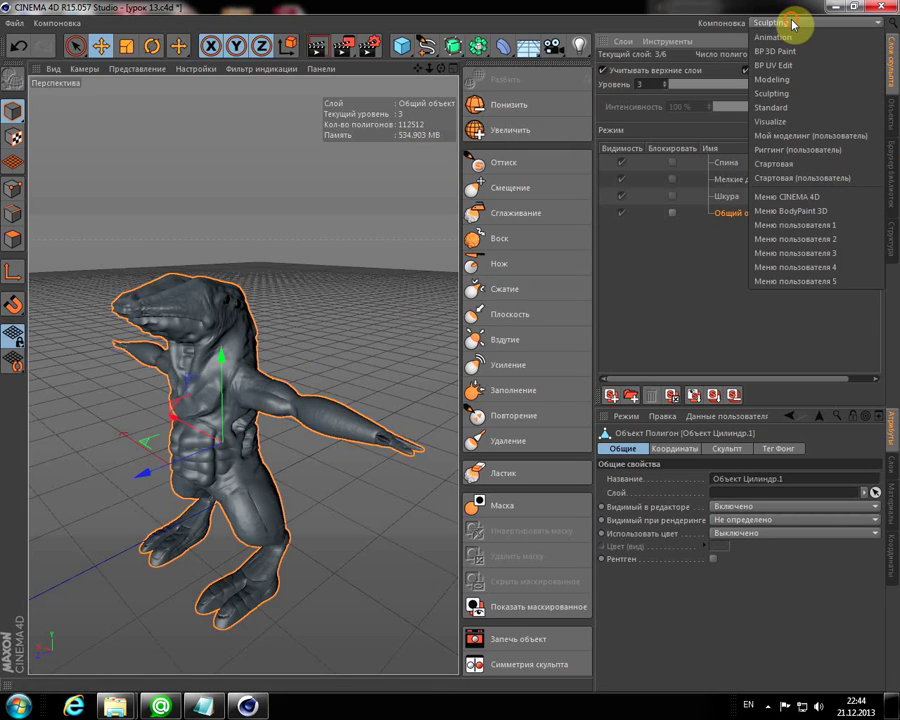
{"action": "left_click", "coordinate": [786, 52]}
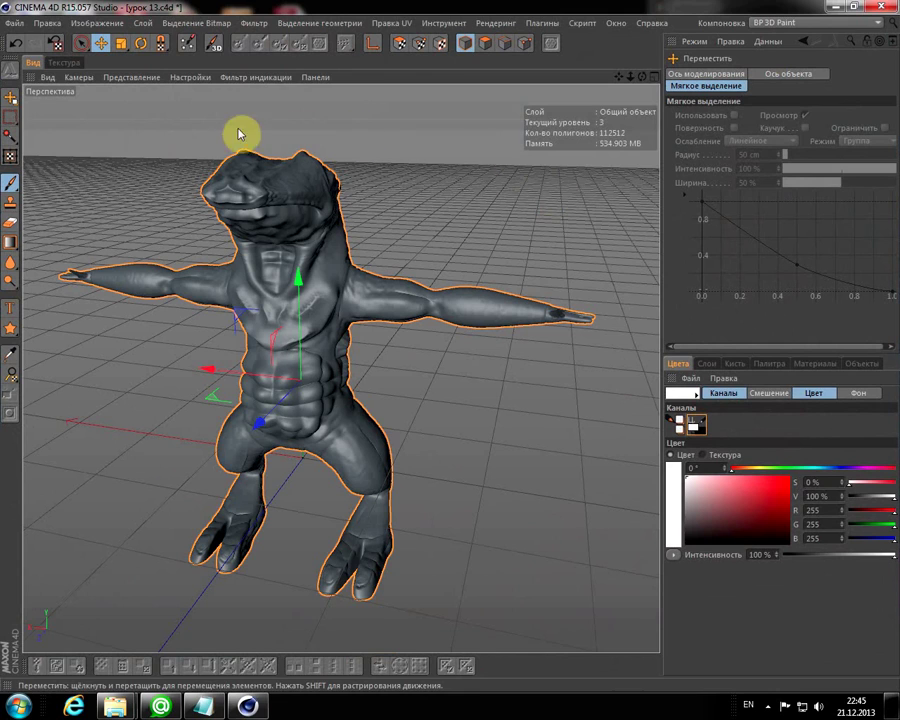
{"action": "left_click", "coordinate": [186, 47]}
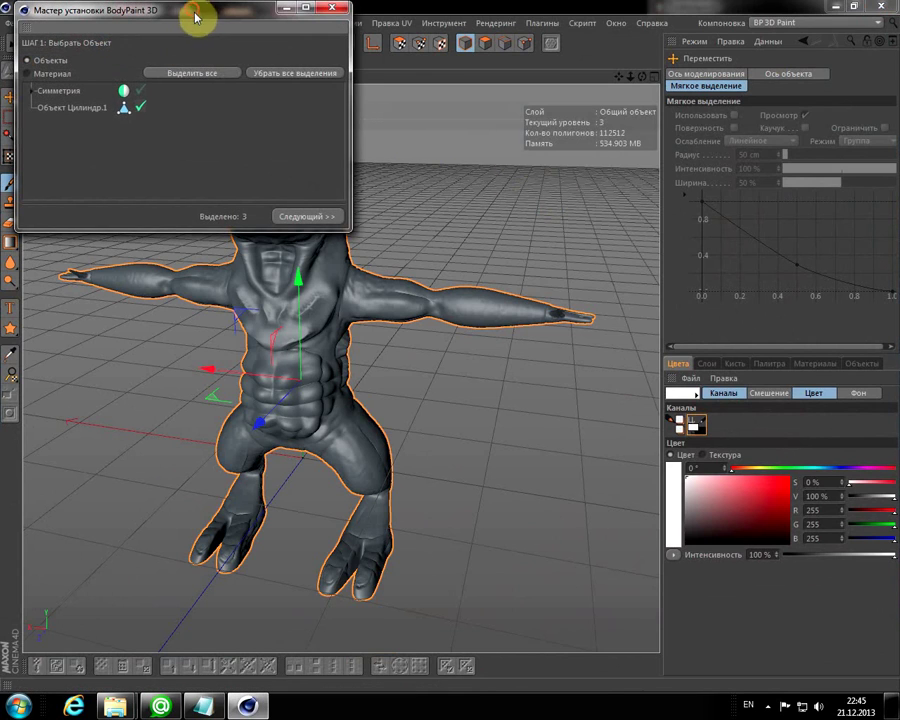
{"action": "left_click_drag", "start_coordinate": [196, 16], "coordinate": [293, 147]}
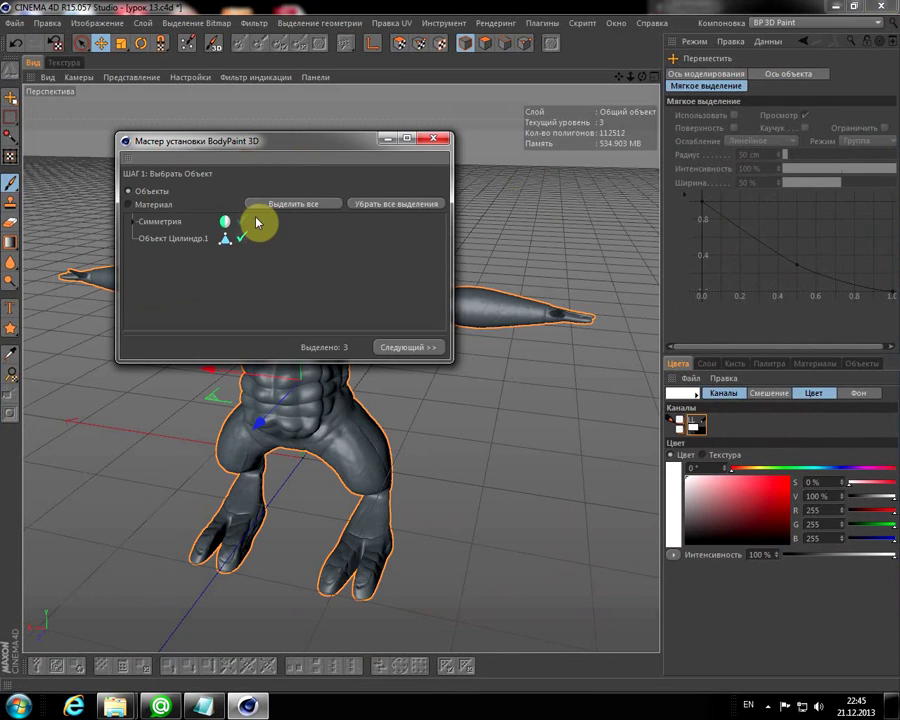
{"action": "left_click", "coordinate": [243, 228]}
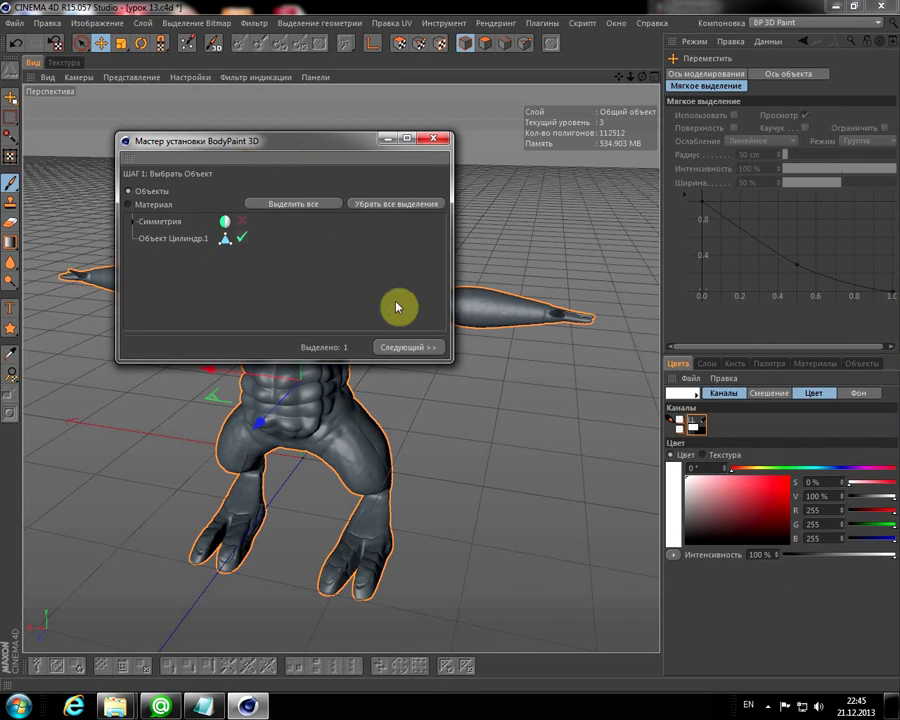
{"action": "left_click", "coordinate": [397, 350]}
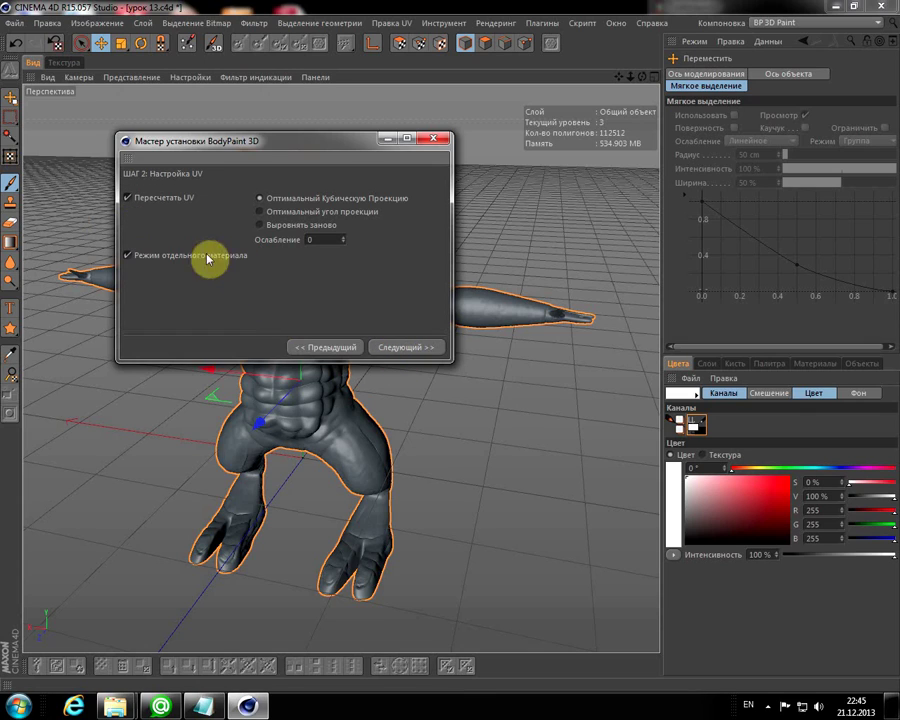
Keep the existing UVs, add a Рельеф channel, set textures to 2048×2048 and finish.
{"action": "left_click", "coordinate": [128, 199]}
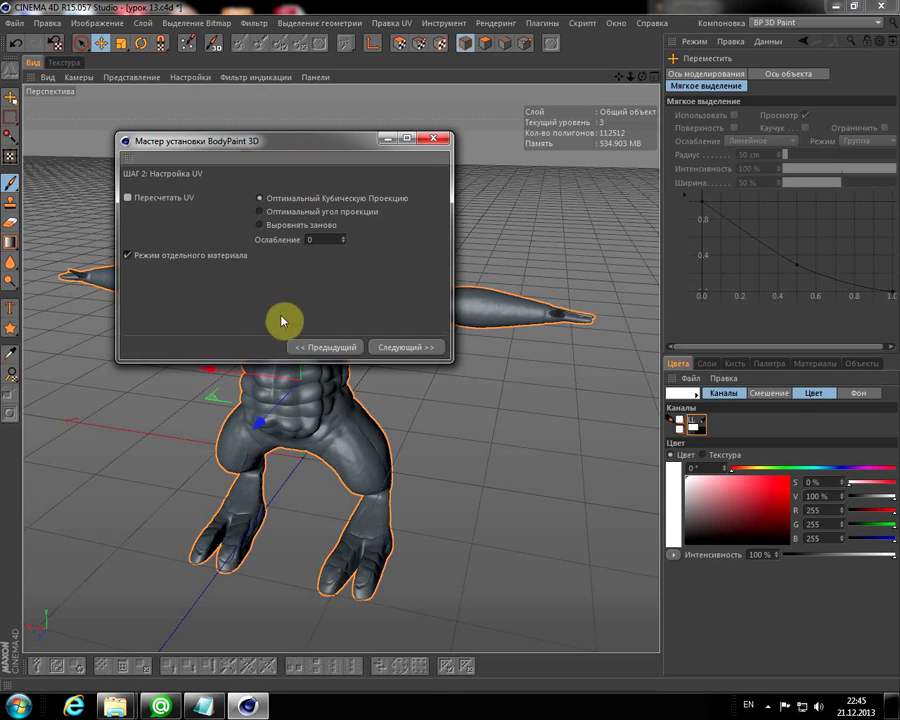
{"action": "left_click", "coordinate": [402, 350]}
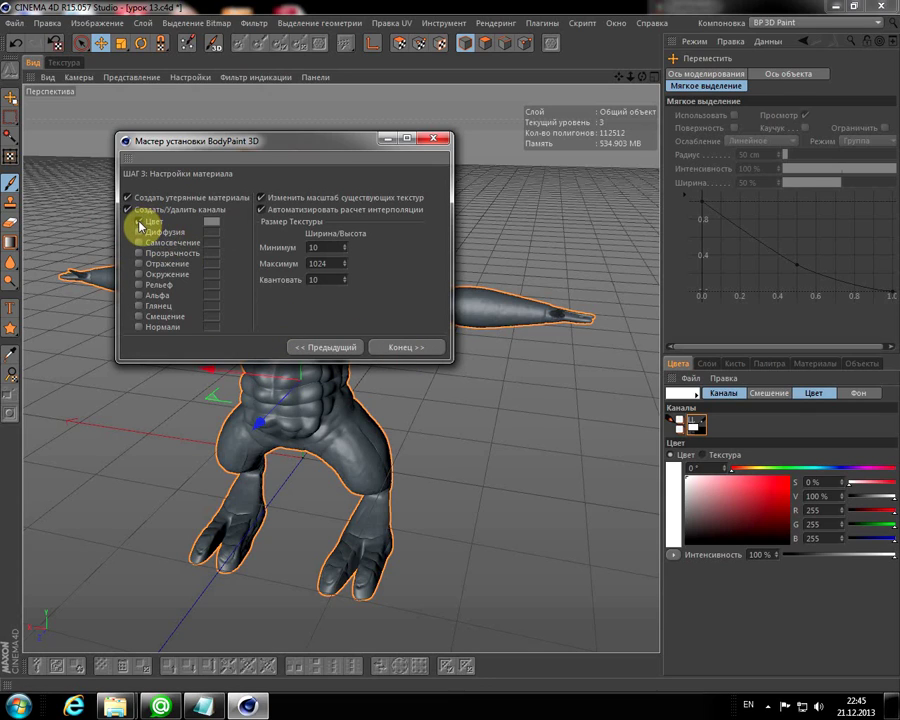
{"action": "left_click", "coordinate": [139, 284]}
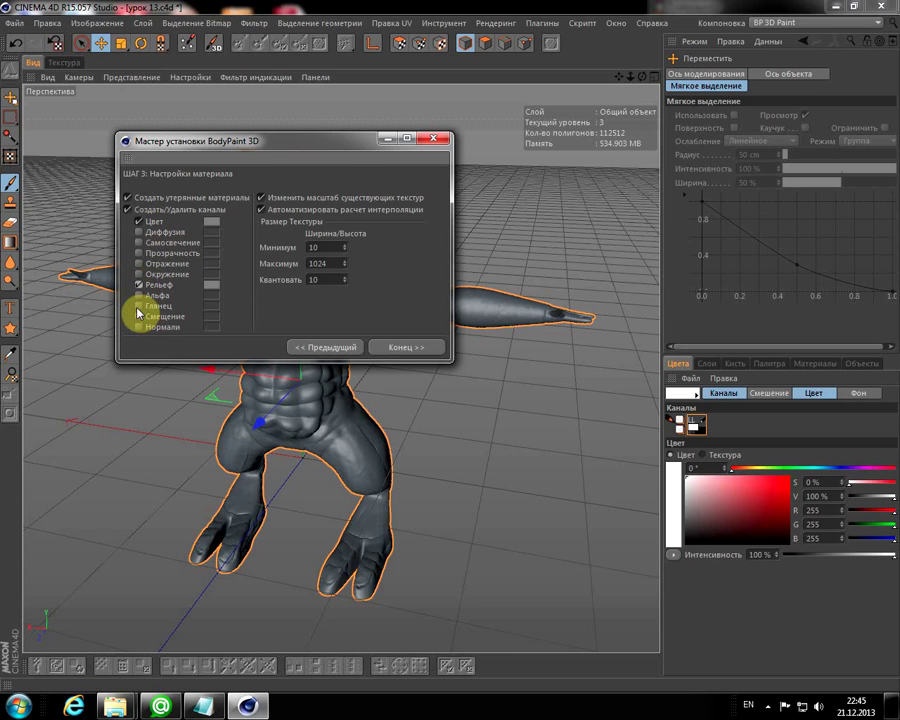
{"action": "left_click", "coordinate": [262, 211]}
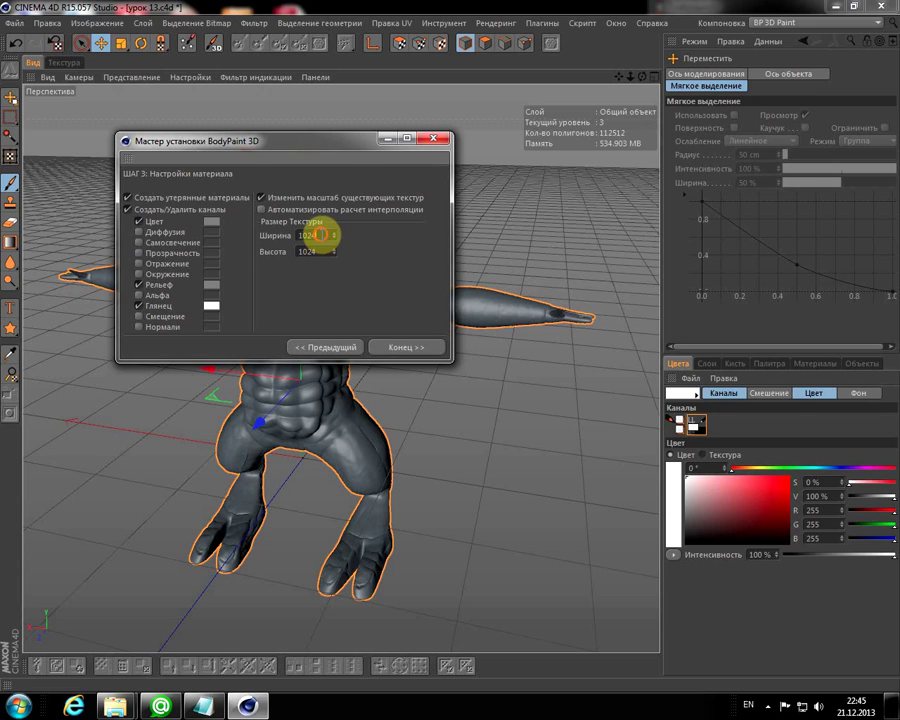
{"action": "left_click", "coordinate": [322, 234]}
{"action": "type", "text": "2048"}
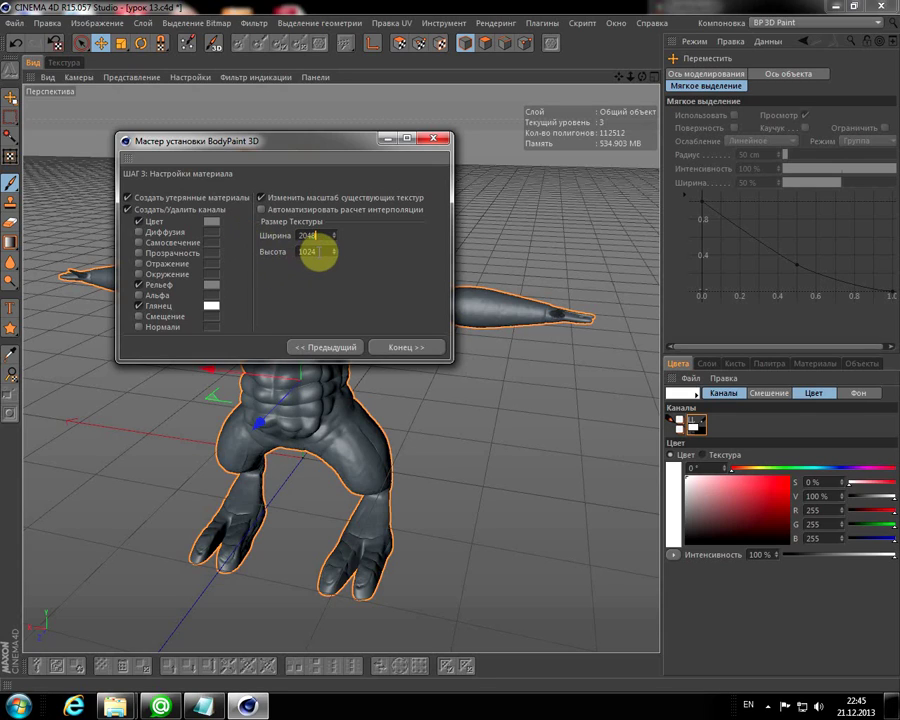
{"action": "left_click", "coordinate": [314, 251]}
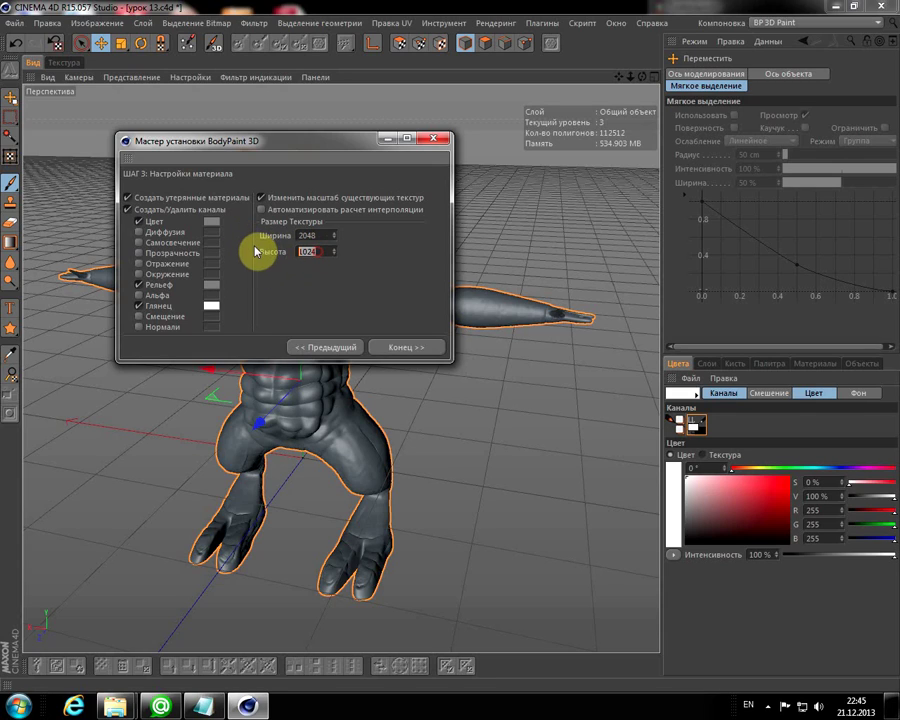
{"action": "type", "text": "2048"}
{"action": "left_click", "coordinate": [405, 352]}
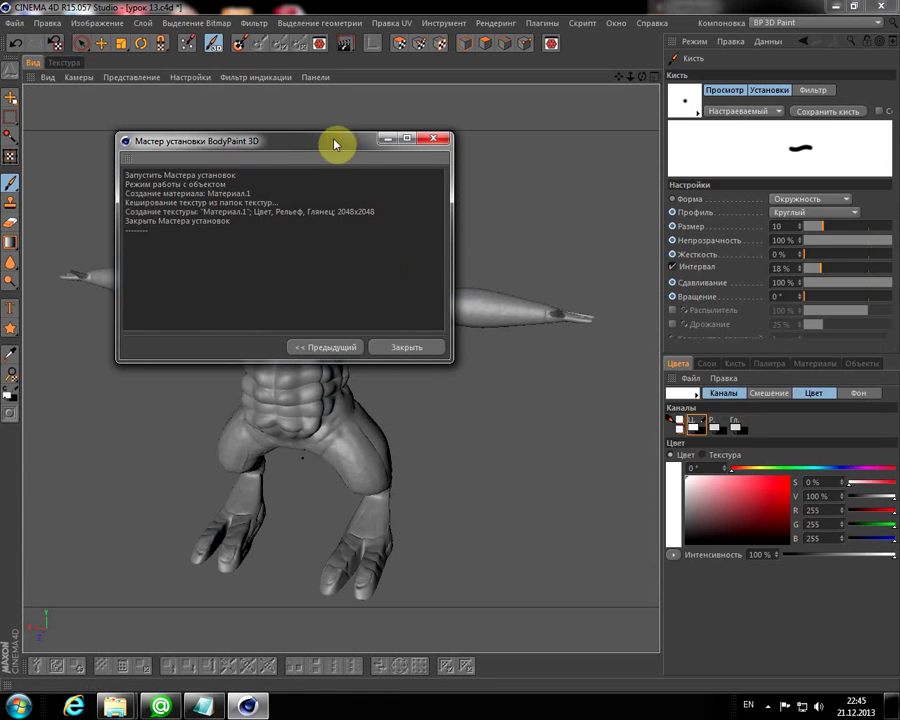
Close the setup wizard and display Материал.1_Цвет.tif in the Texture view.
{"action": "left_click_drag", "start_coordinate": [338, 144], "coordinate": [548, 347]}
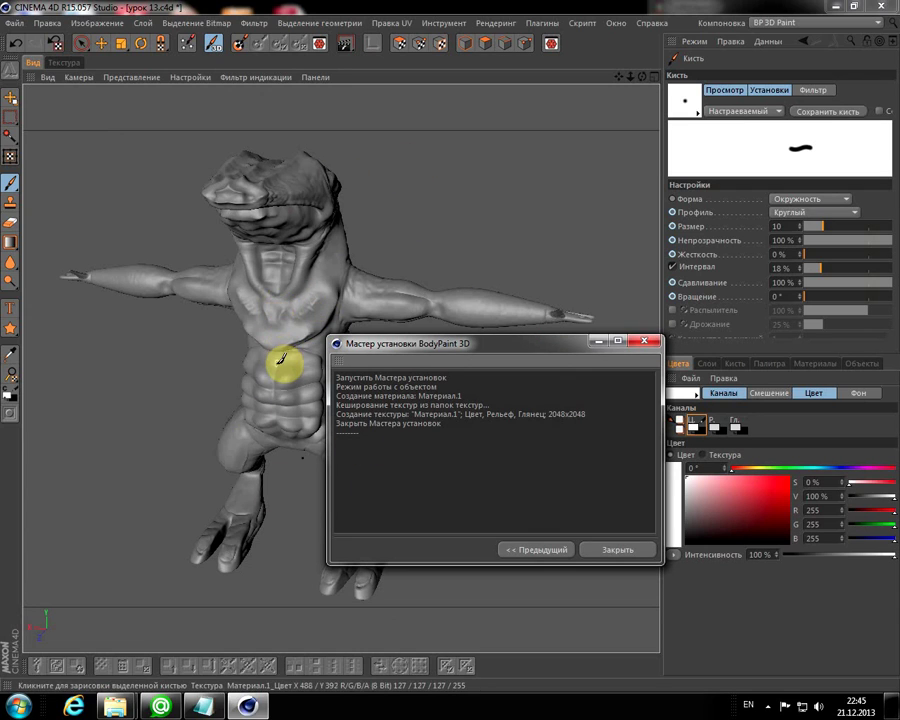
{"action": "left_click", "coordinate": [622, 550]}
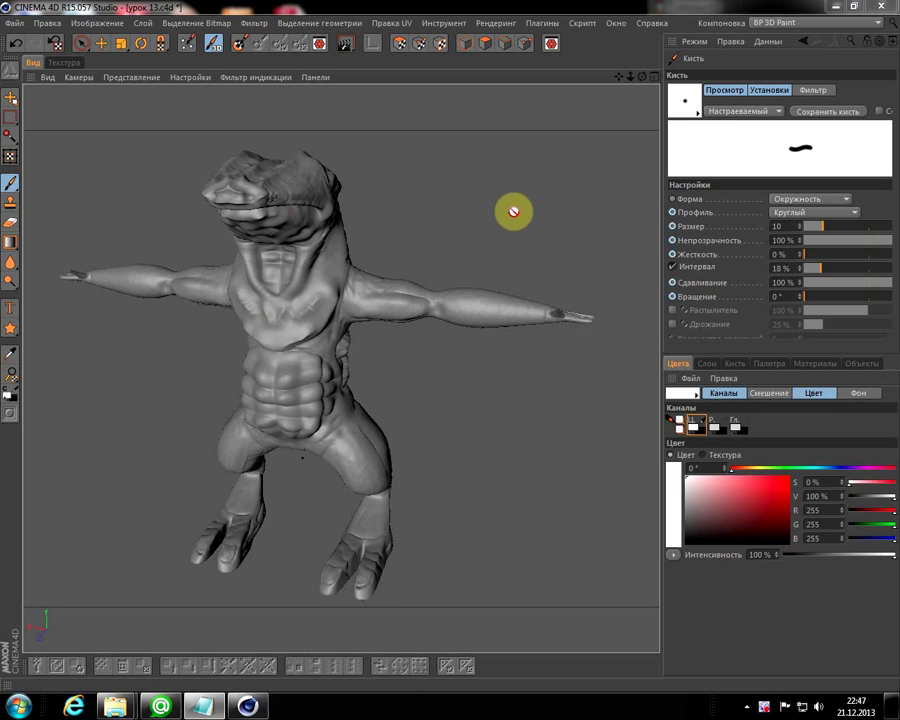
{"action": "left_click", "coordinate": [70, 65]}
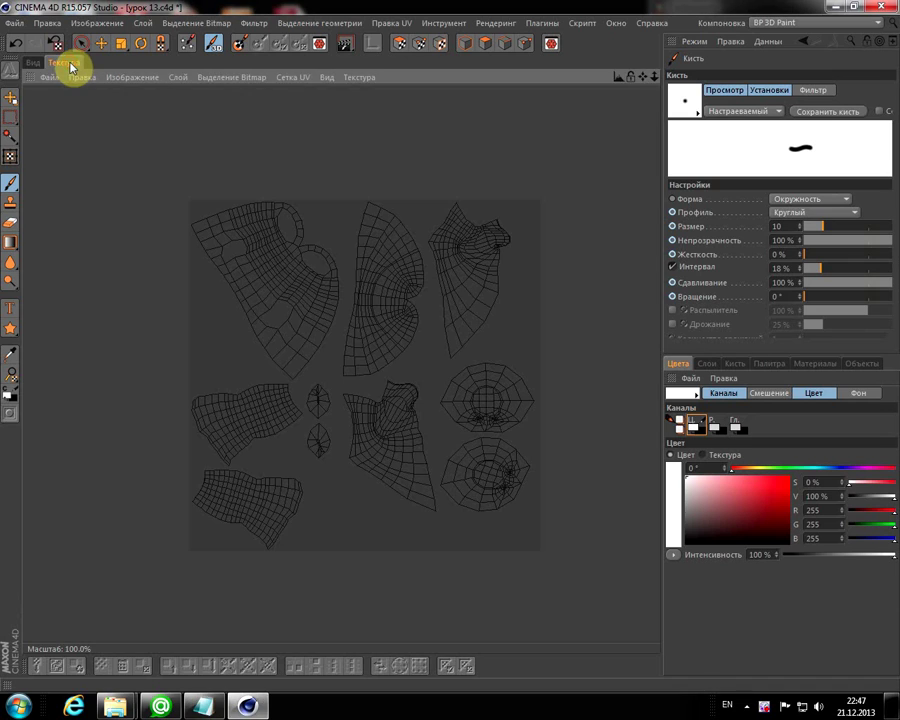
{"action": "left_click", "coordinate": [360, 78]}
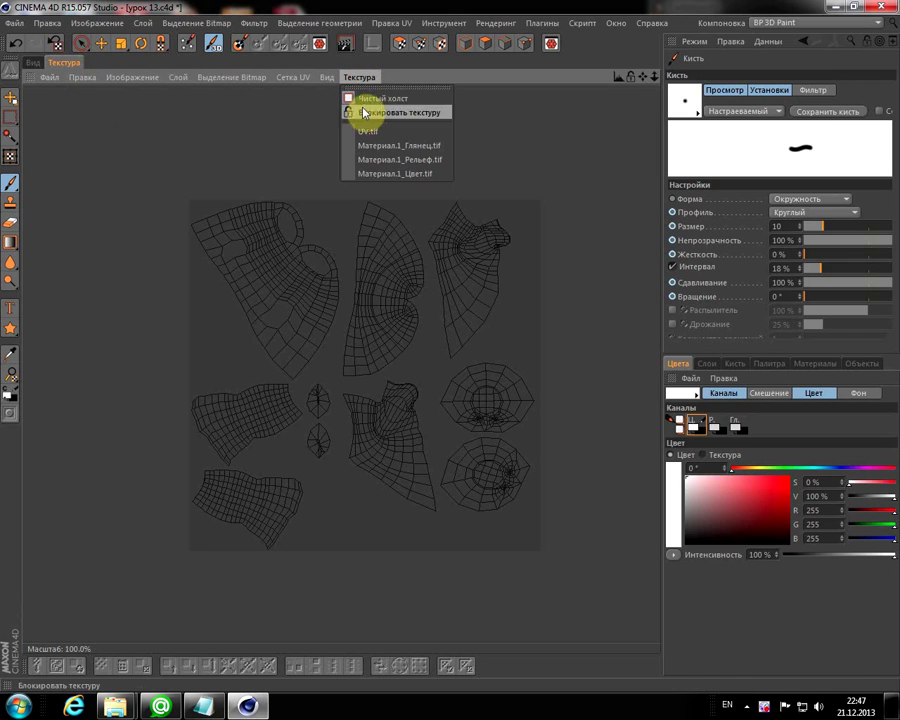
{"action": "left_click", "coordinate": [378, 174]}
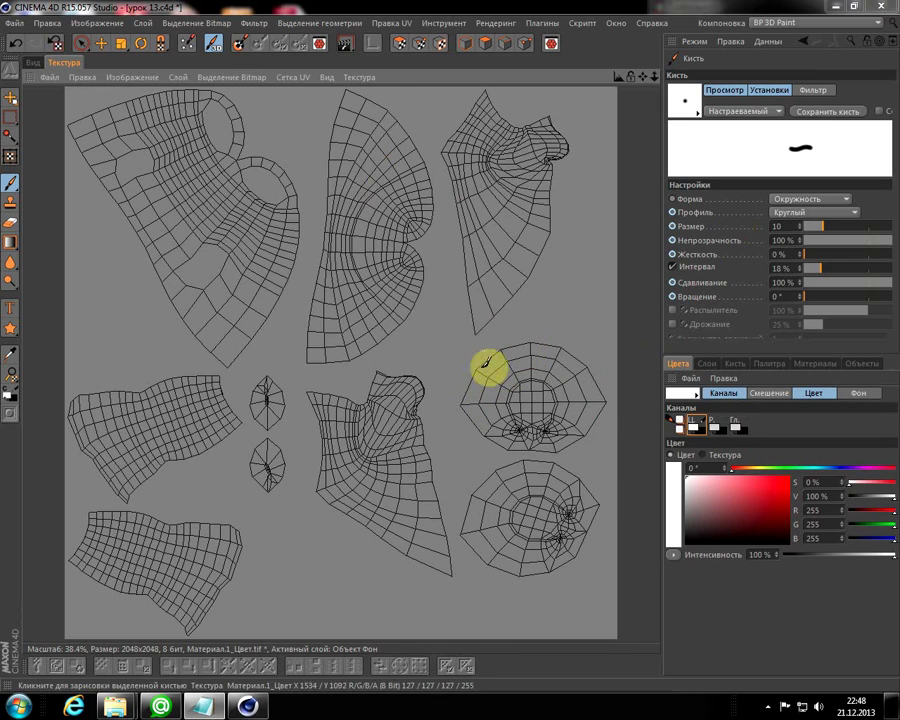
Toggle the UV mesh display off and back on in the texture view.
{"action": "left_click", "coordinate": [291, 77]}
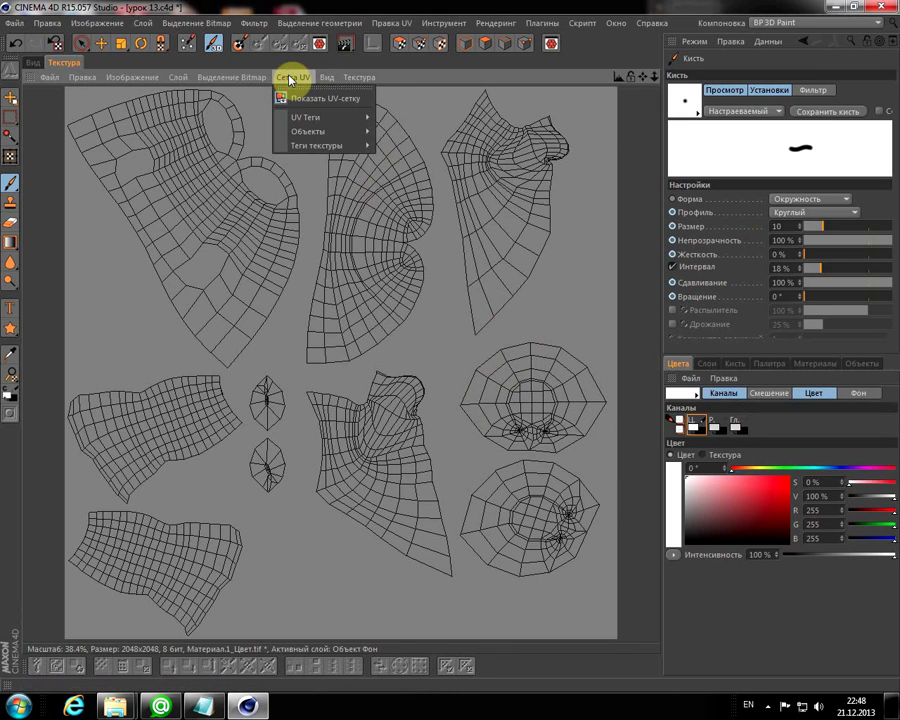
{"action": "left_click", "coordinate": [292, 99]}
{"action": "left_click", "coordinate": [292, 77]}
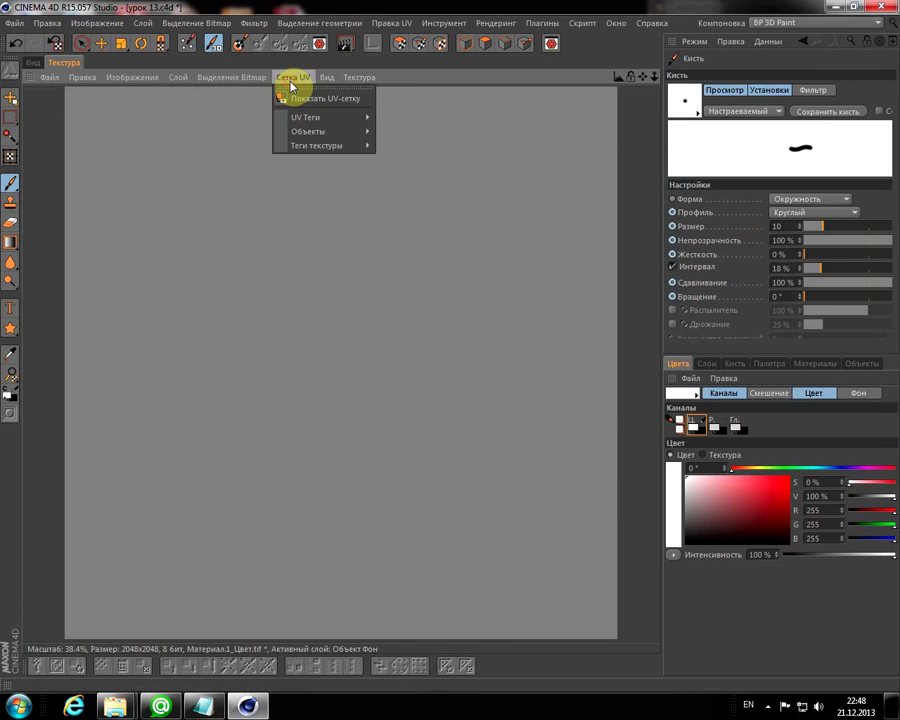
{"action": "left_click", "coordinate": [292, 98]}
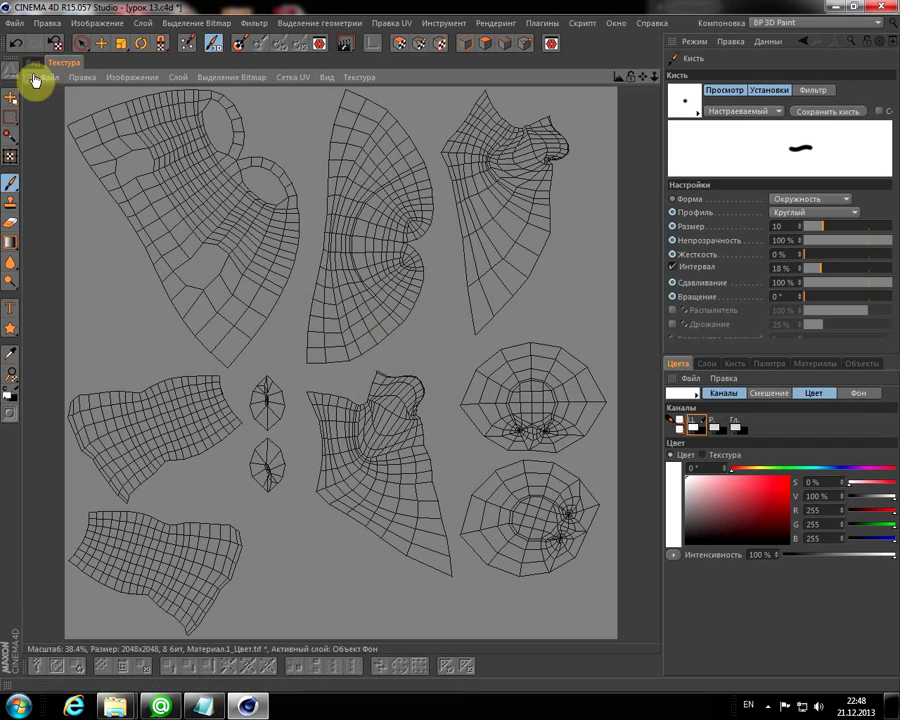
Open the Крокодил-1_Окклюзия_окружения_Источник_6 ambient-occlusion texture from disk.
{"action": "left_click", "coordinate": [49, 78]}
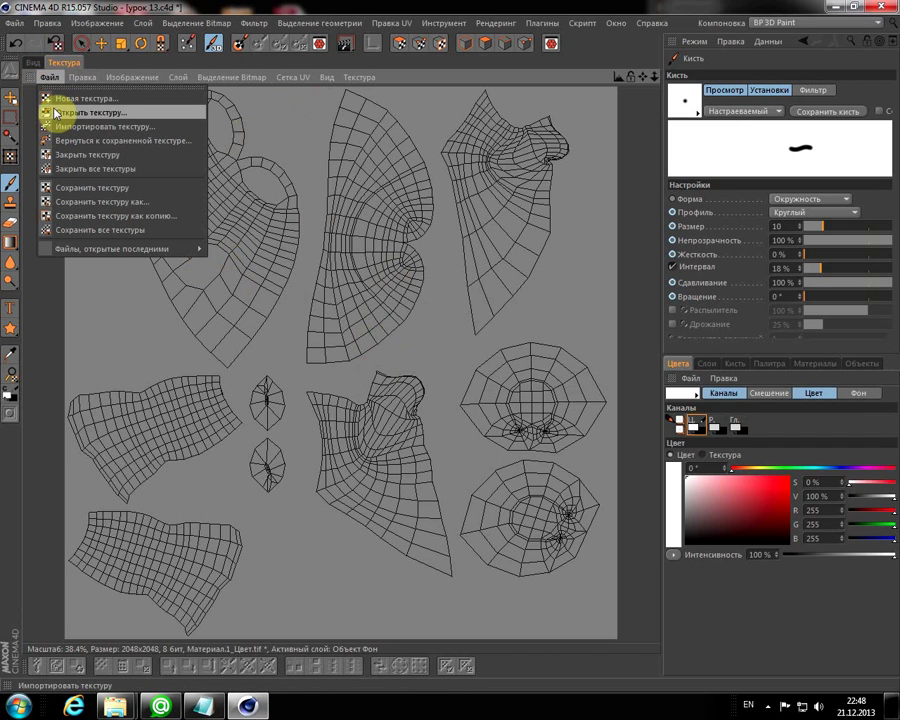
{"action": "left_click", "coordinate": [52, 112]}
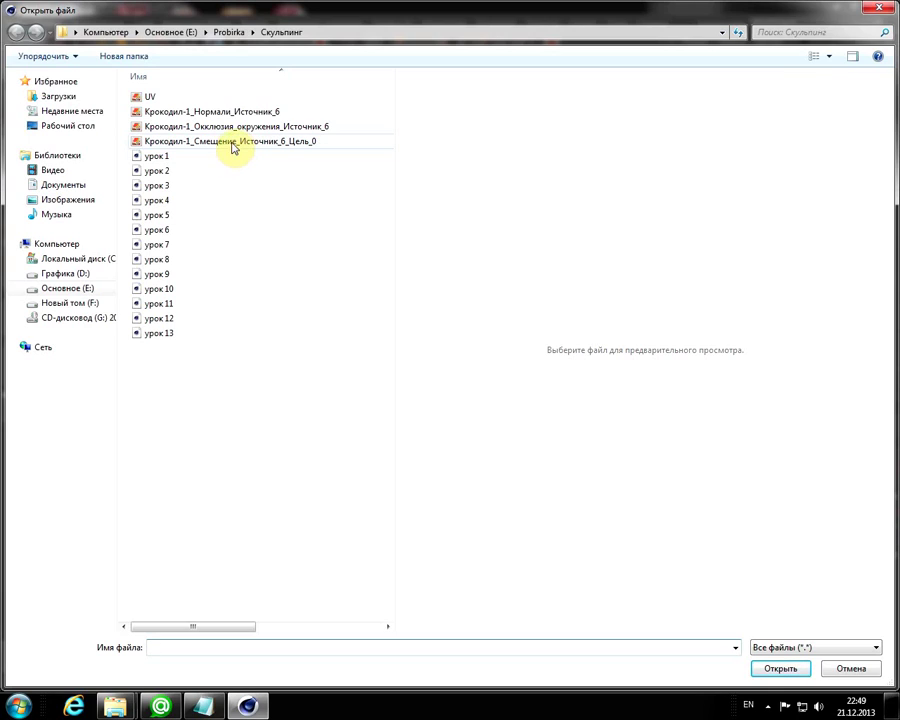
{"action": "left_click", "coordinate": [238, 131]}
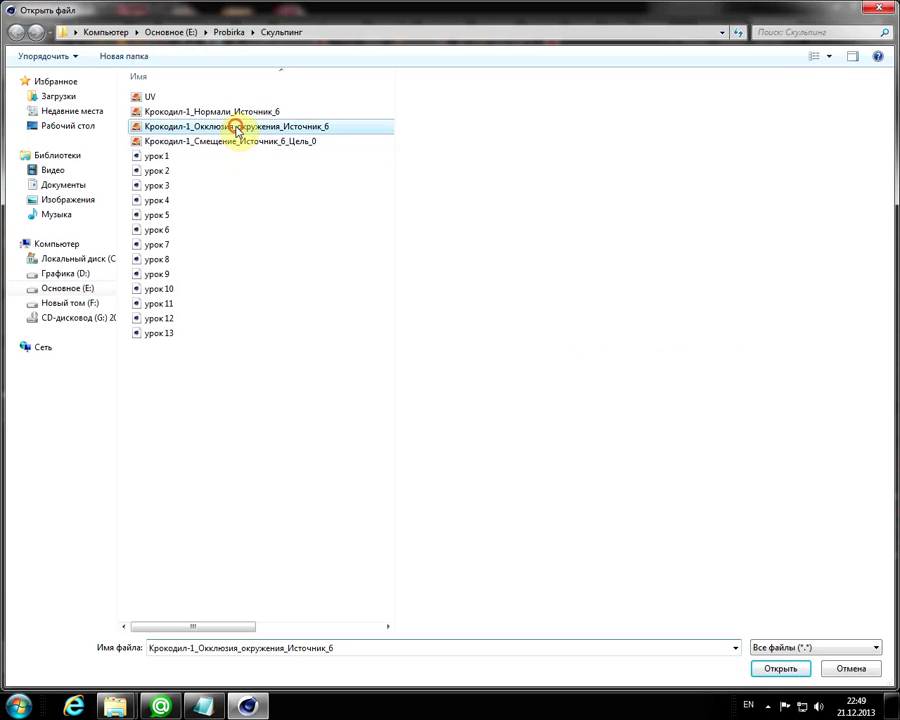
{"action": "left_click", "coordinate": [775, 668]}
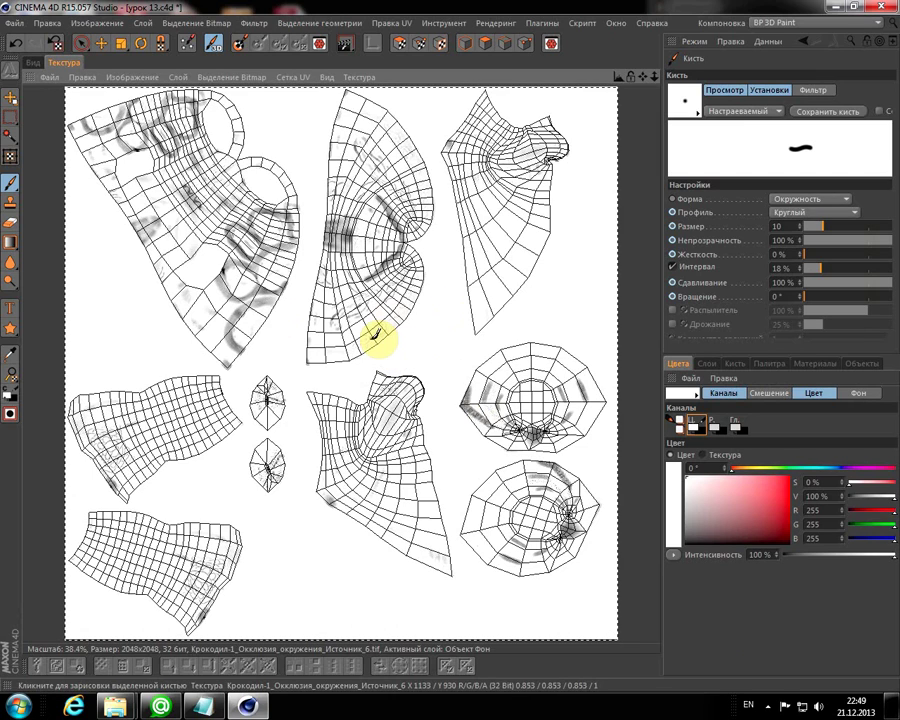
Copy the occlusion image and switch to the Материал.1_Цвет.tif colour texture.
{"action": "key", "text": "ctrl"}
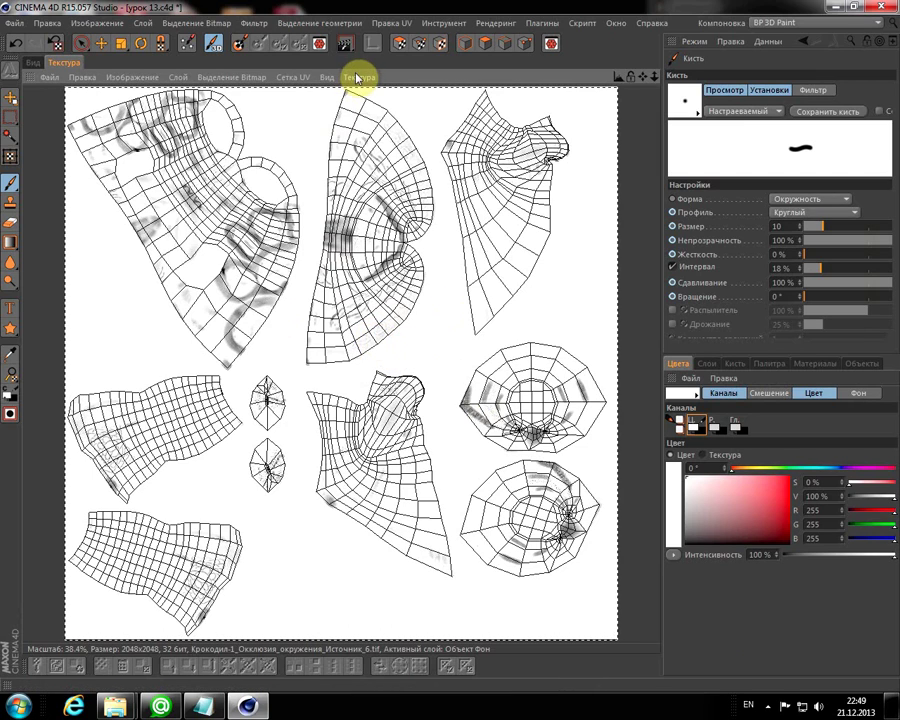
{"action": "left_click", "coordinate": [359, 78]}
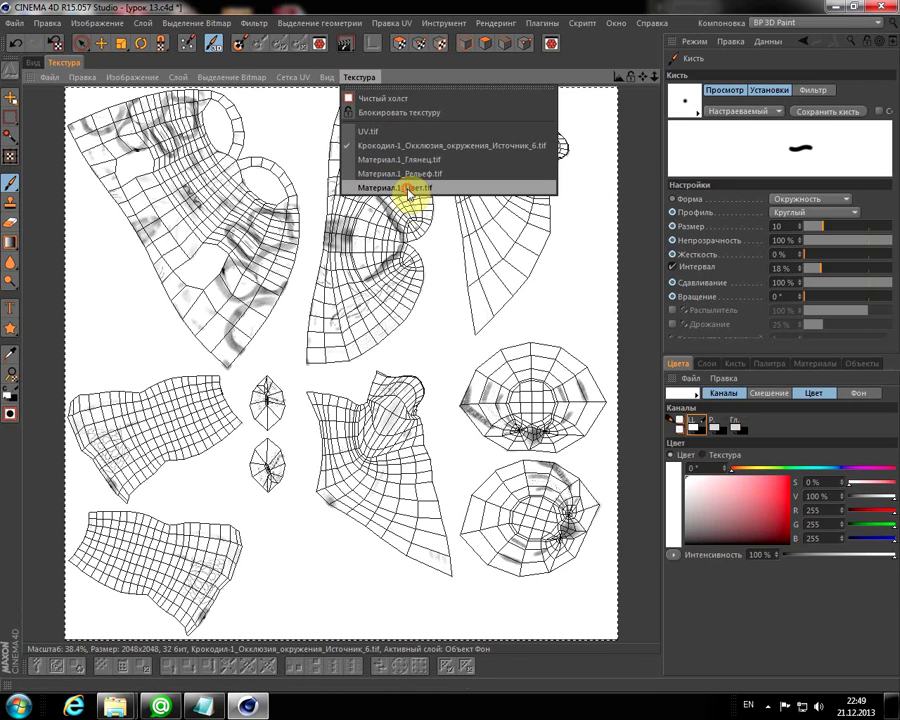
{"action": "left_click", "coordinate": [409, 189]}
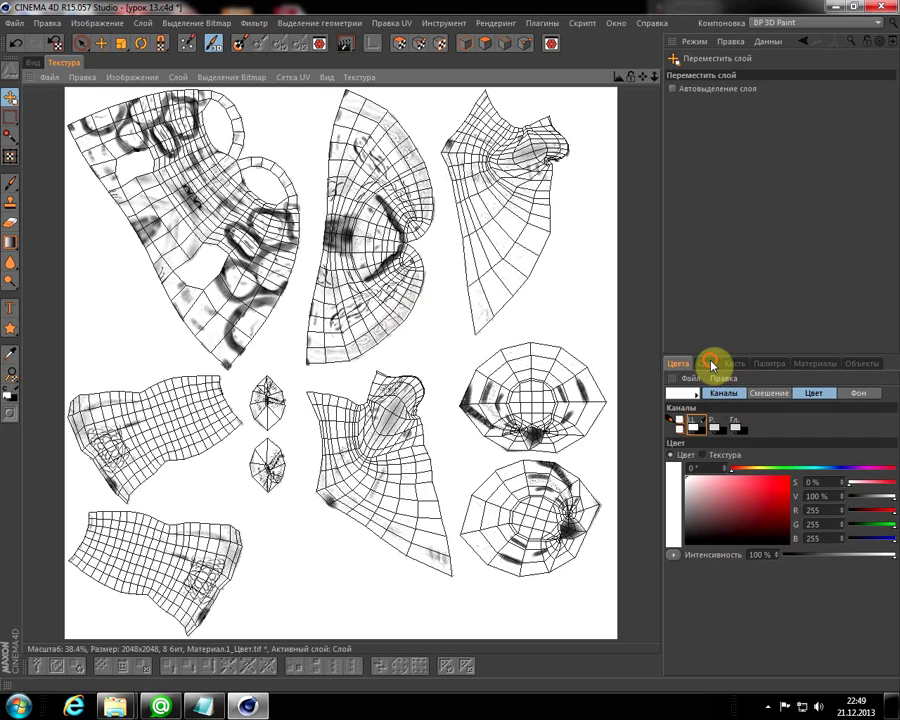
Rename the pasted layer to Окл Окр and set its blend mode to Умножение.
{"action": "left_click", "coordinate": [709, 364]}
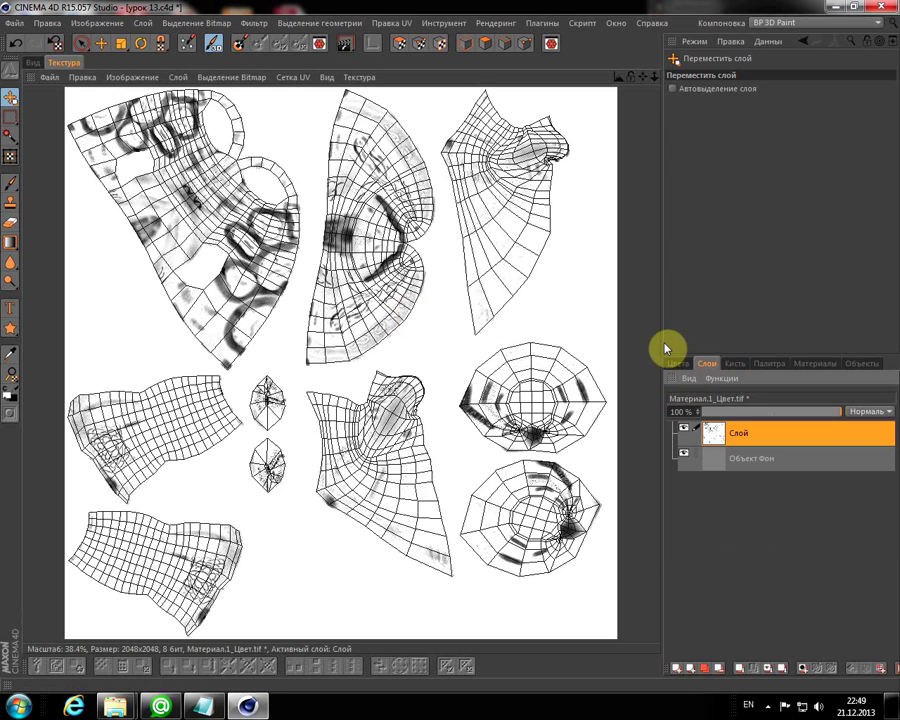
{"action": "left_click_drag", "start_coordinate": [662, 342], "coordinate": [535, 345]}
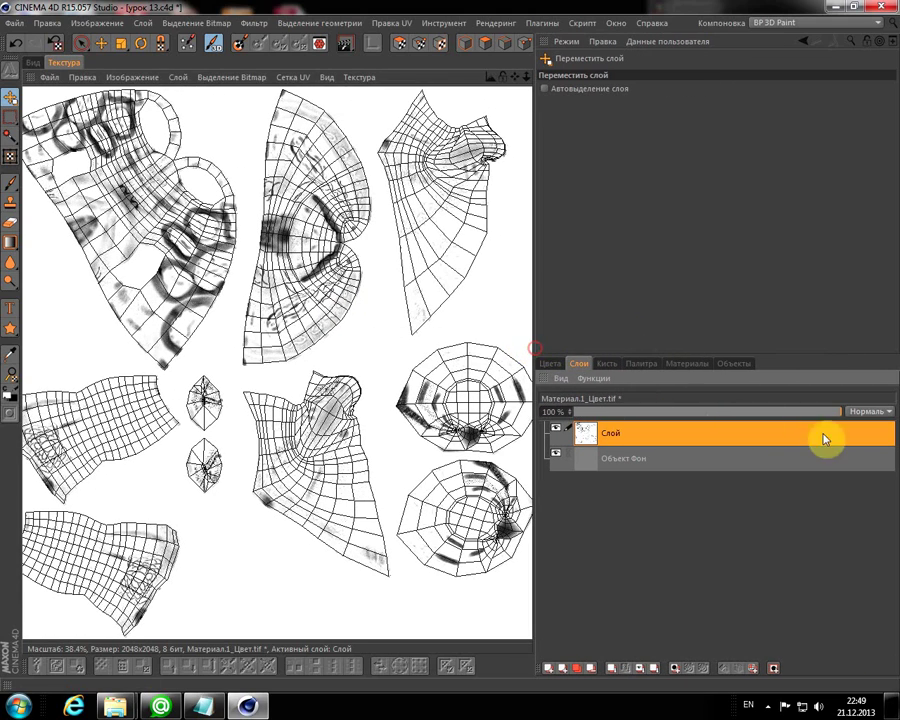
{"action": "double_click", "coordinate": [612, 436]}
{"action": "type", "text": "т Окр"}
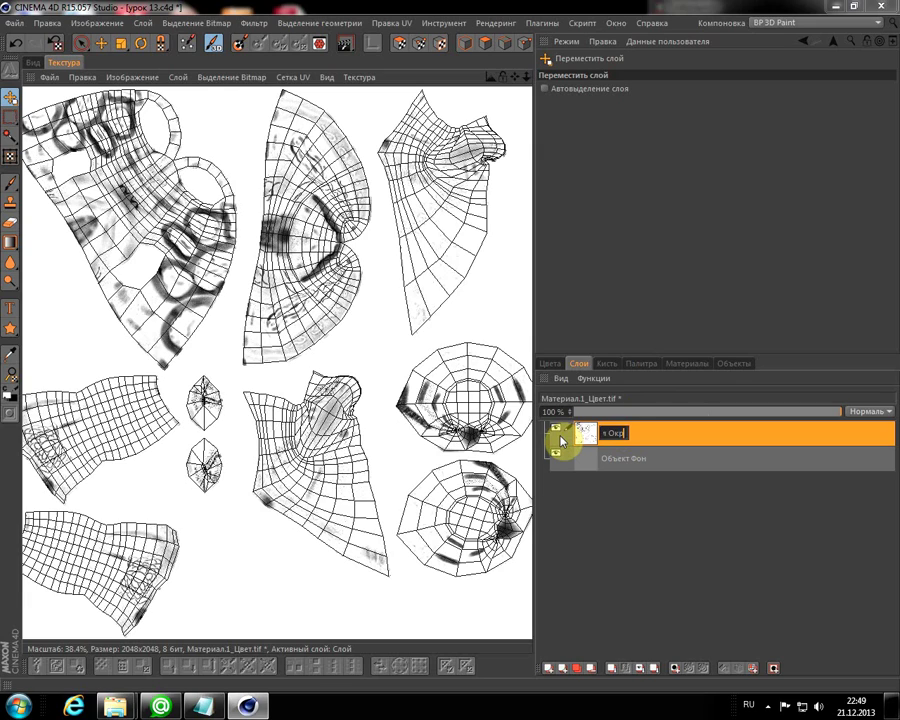
{"action": "key", "text": "Return"}
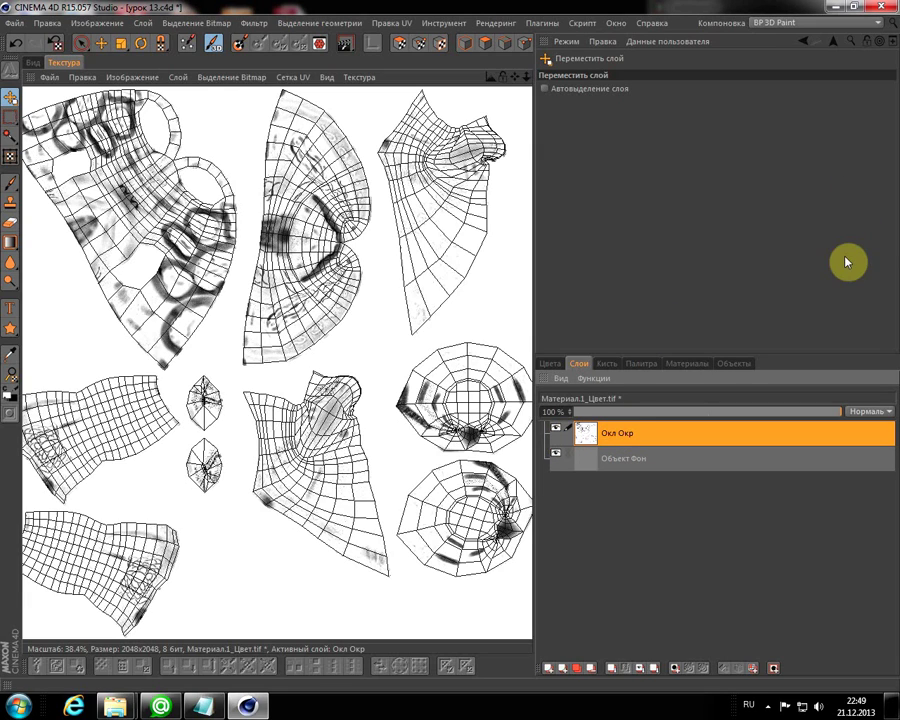
{"action": "left_click", "coordinate": [868, 411]}
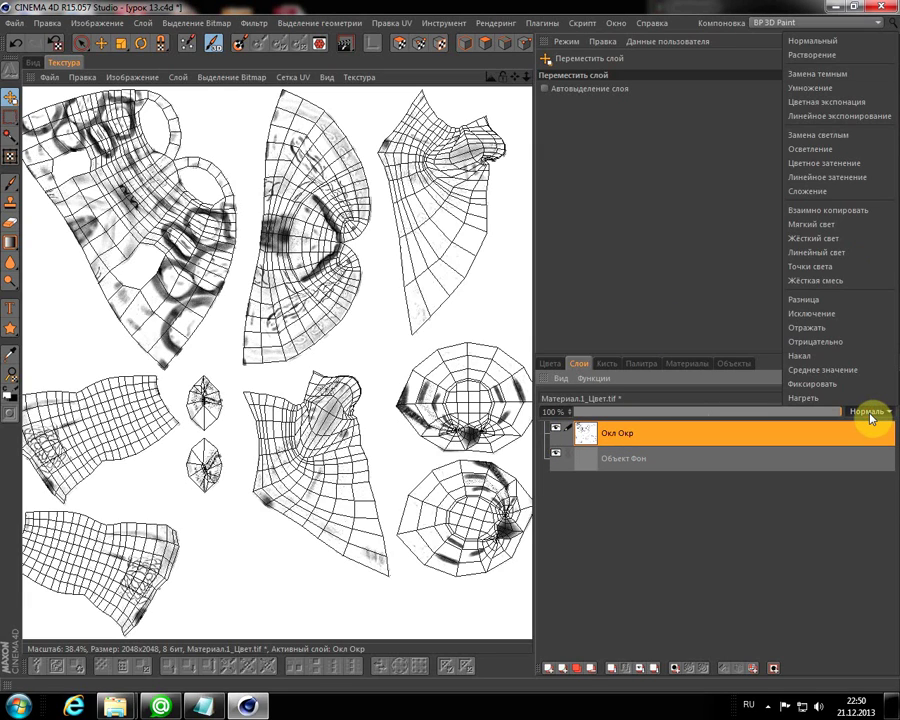
{"action": "left_click", "coordinate": [824, 90]}
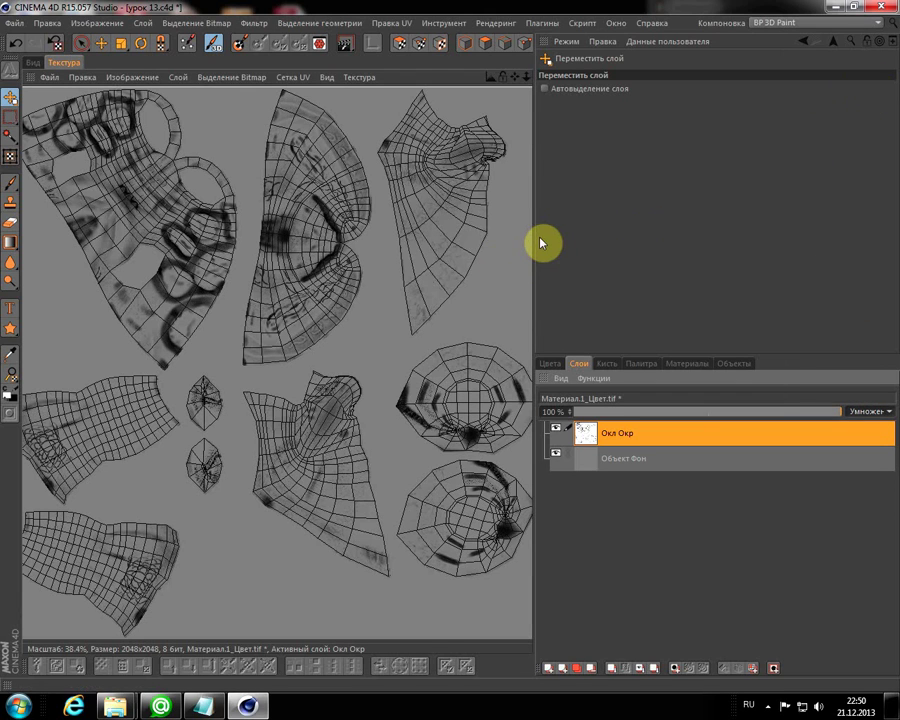
{"action": "left_click_drag", "start_coordinate": [532, 236], "coordinate": [664, 222]}
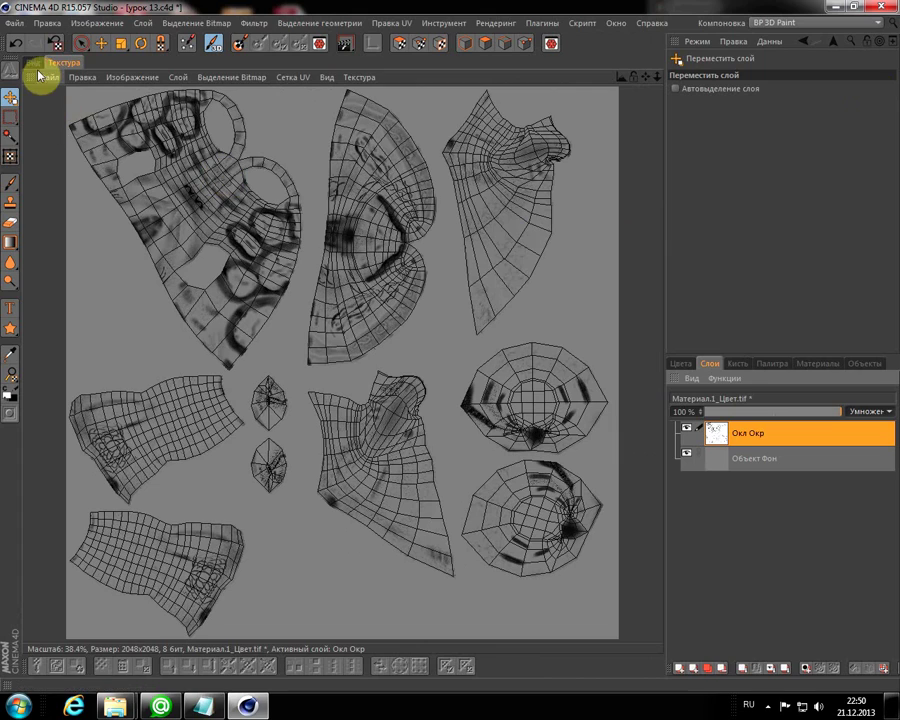
In the 3D view, set the paint colour to muted green (R 154, G 192, B 146).
{"action": "left_click", "coordinate": [36, 62]}
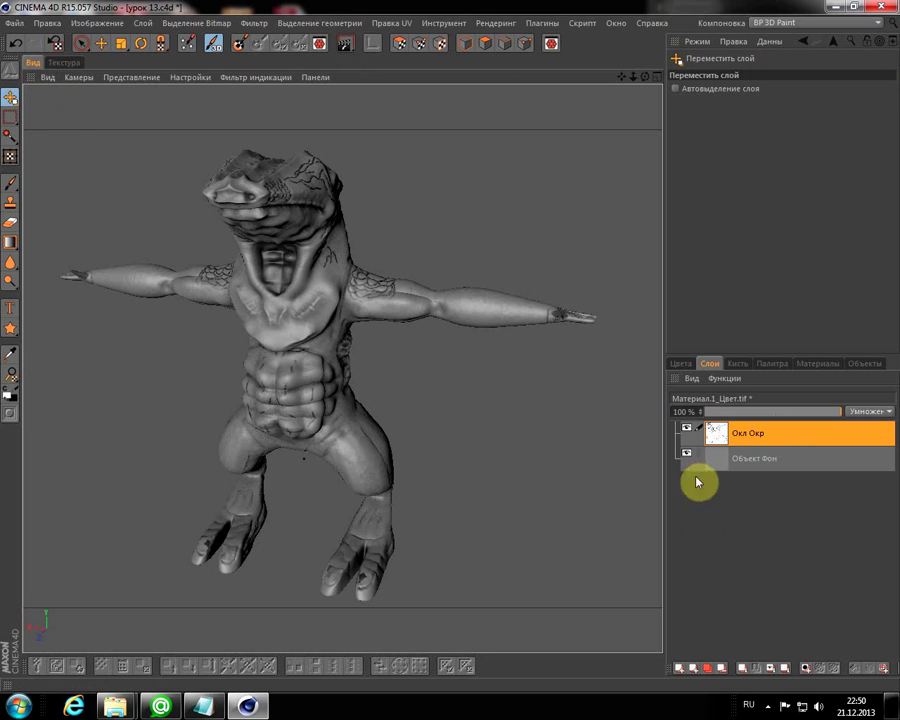
{"action": "left_click", "coordinate": [681, 364]}
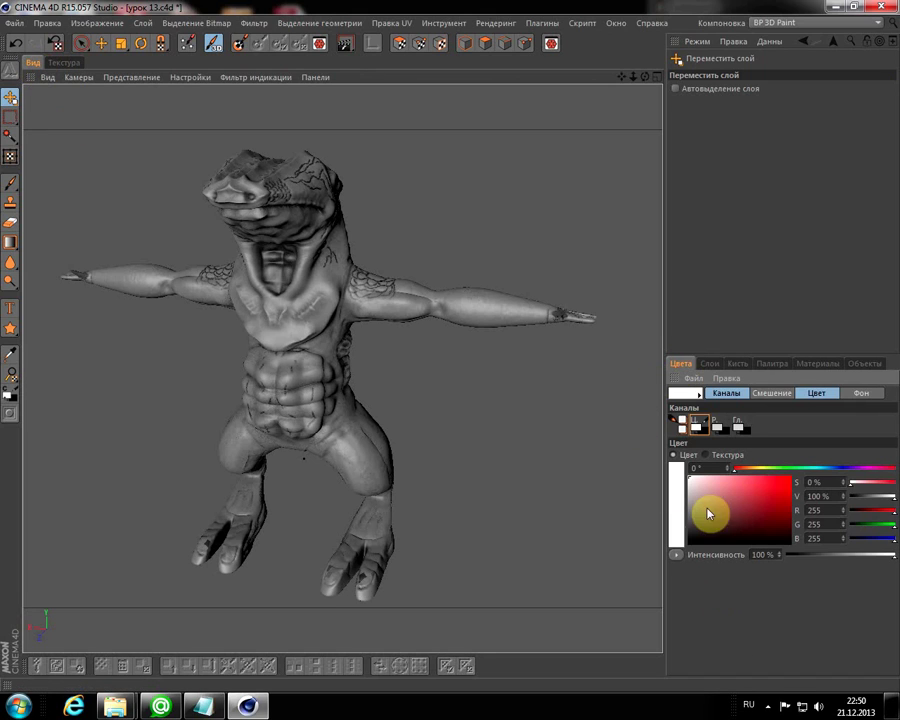
{"action": "mouse_move", "coordinate": [743, 474]}
{"action": "left_mouse_down"}
{"action": "mouse_move", "coordinate": [784, 474]}
{"action": "mouse_move", "coordinate": [715, 496]}
{"action": "left_mouse_up"}
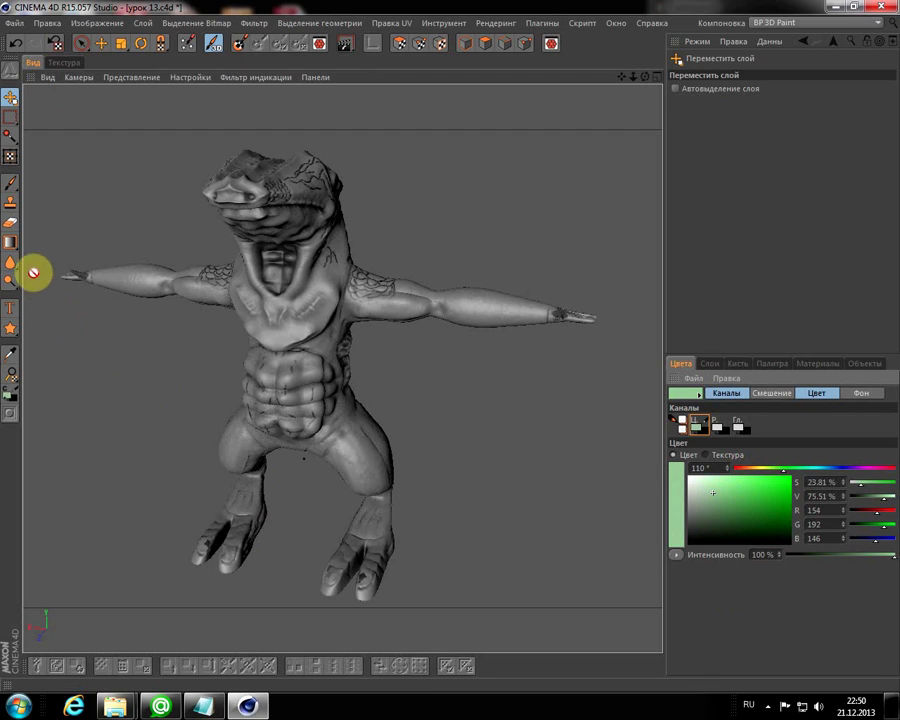
Fill the crocodile's layer with the green colour and orbit to check it.
{"action": "mouse_move", "coordinate": [12, 251]}
{"action": "left_mouse_down"}
{"action": "mouse_move", "coordinate": [86, 262]}
{"action": "mouse_move", "coordinate": [60, 262]}
{"action": "left_mouse_up"}
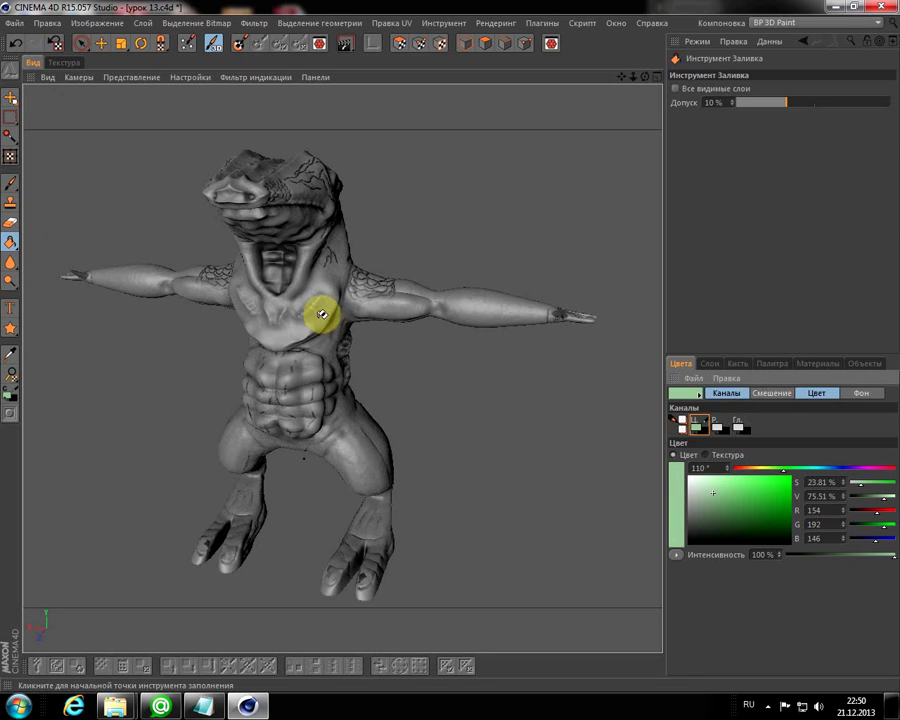
{"action": "left_click", "coordinate": [318, 302]}
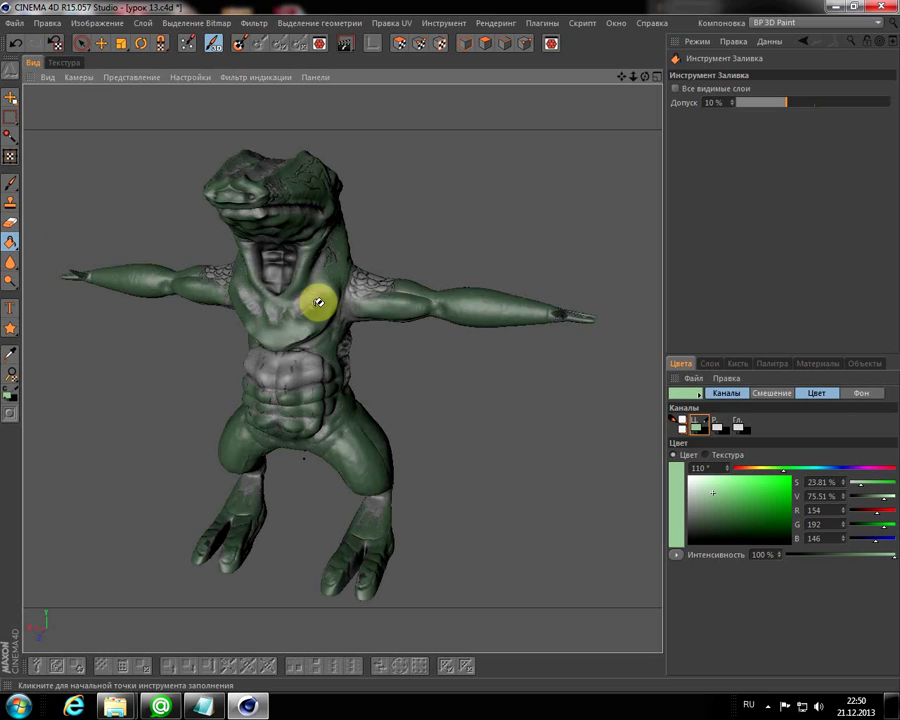
{"action": "left_click_drag", "start_coordinate": [15, 246], "coordinate": [87, 259]}
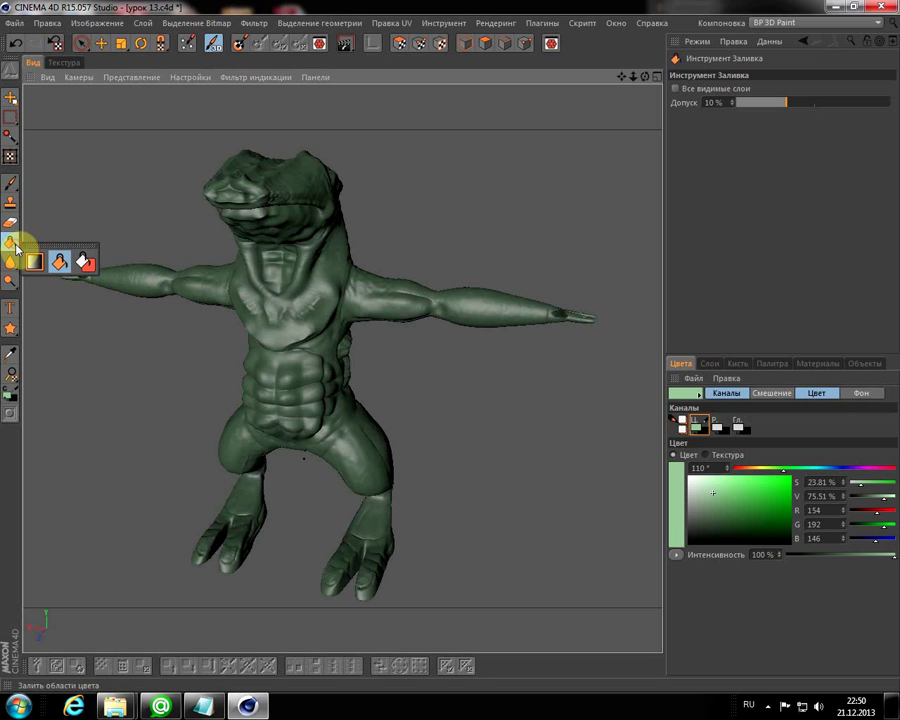
{"action": "left_click", "coordinate": [87, 259]}
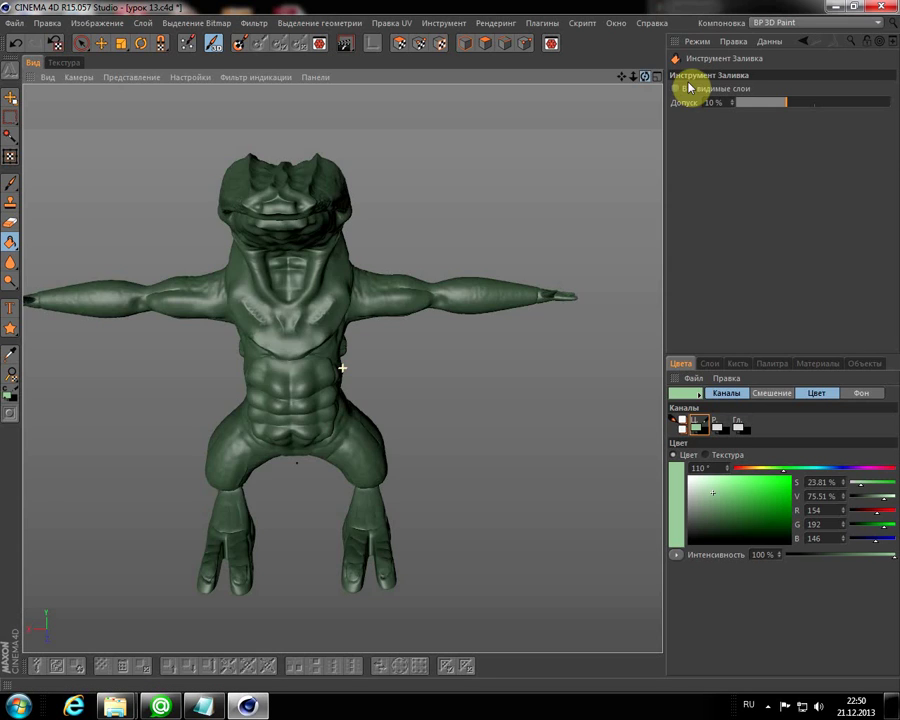
{"action": "mouse_move", "coordinate": [645, 76]}
{"action": "left_mouse_down"}
{"action": "mouse_move", "coordinate": [327, 44]}
{"action": "mouse_move", "coordinate": [540, 90]}
{"action": "mouse_move", "coordinate": [643, 80]}
{"action": "mouse_move", "coordinate": [662, 69]}
{"action": "left_mouse_up"}
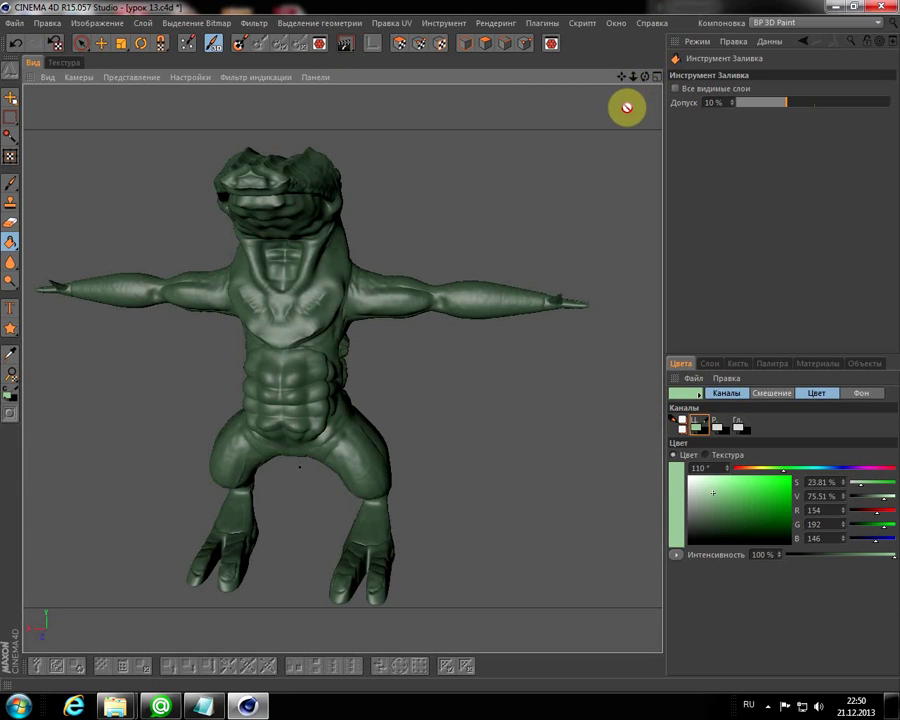